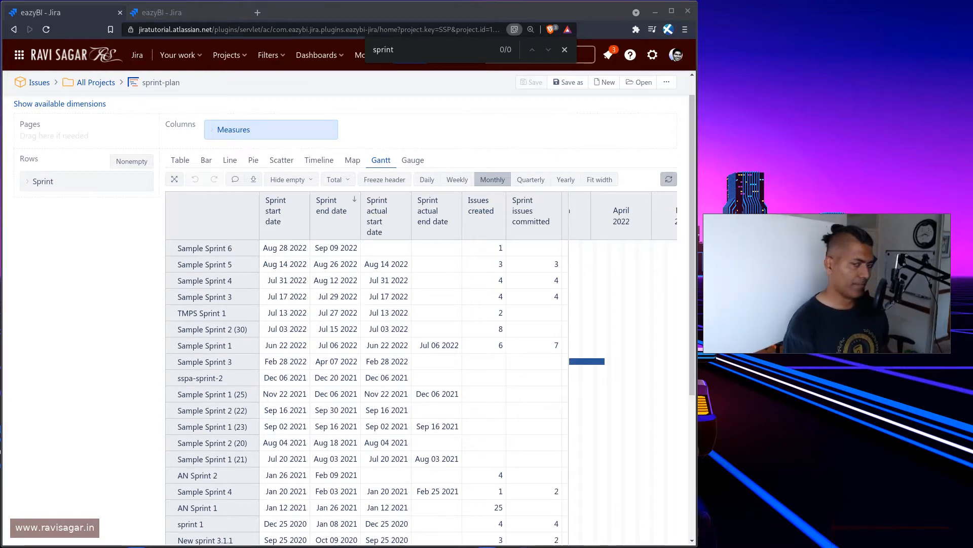
# Expand the sprint-plan Gantt report and look over its sprint date, issue count and sprint closed columns
pyautogui.click(174, 180)
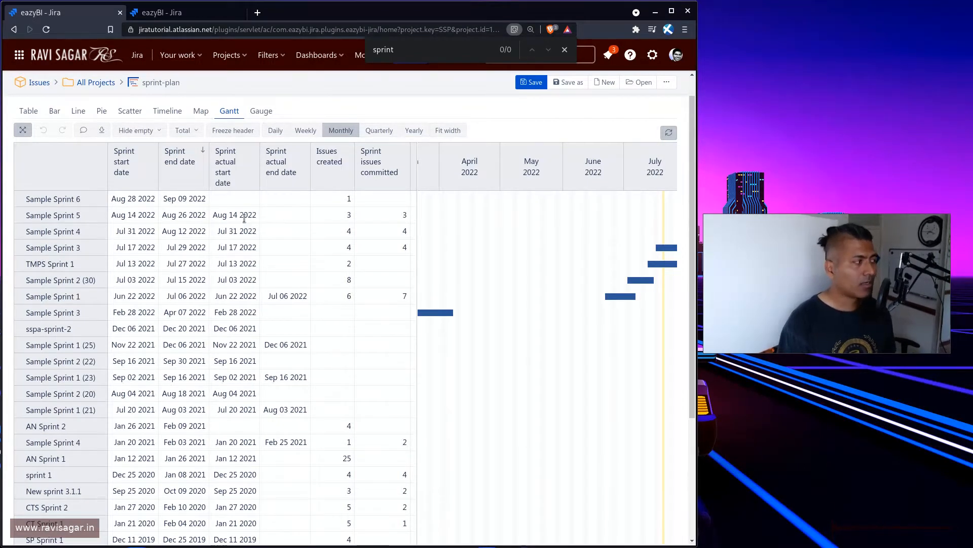
pyautogui.doubleClick(233, 312)
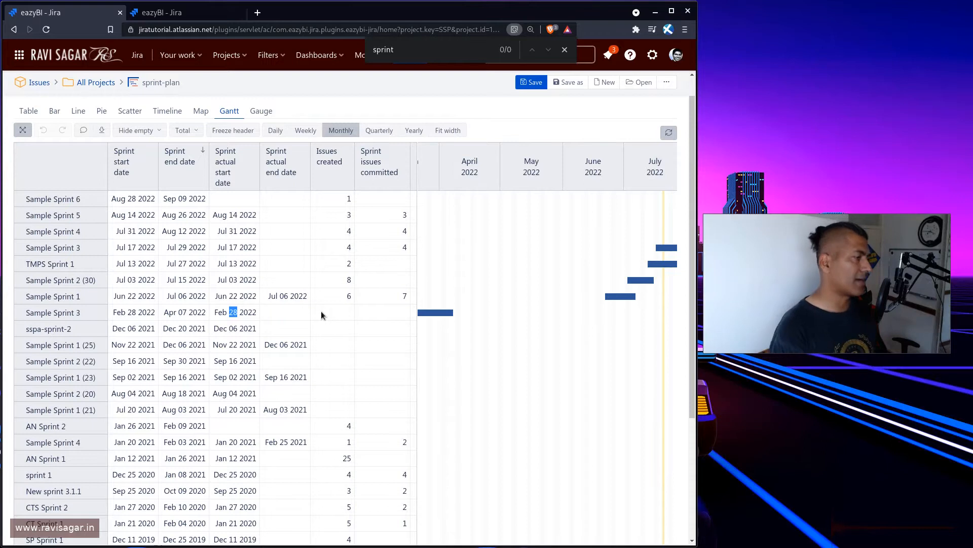
pyautogui.hscroll(3, 321, 312)
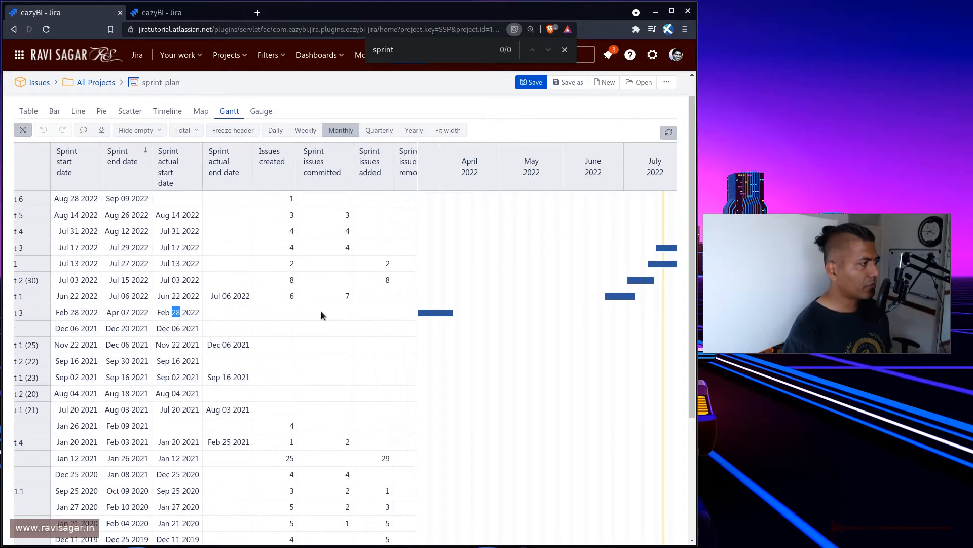
pyautogui.hscroll(-3, 321, 311)
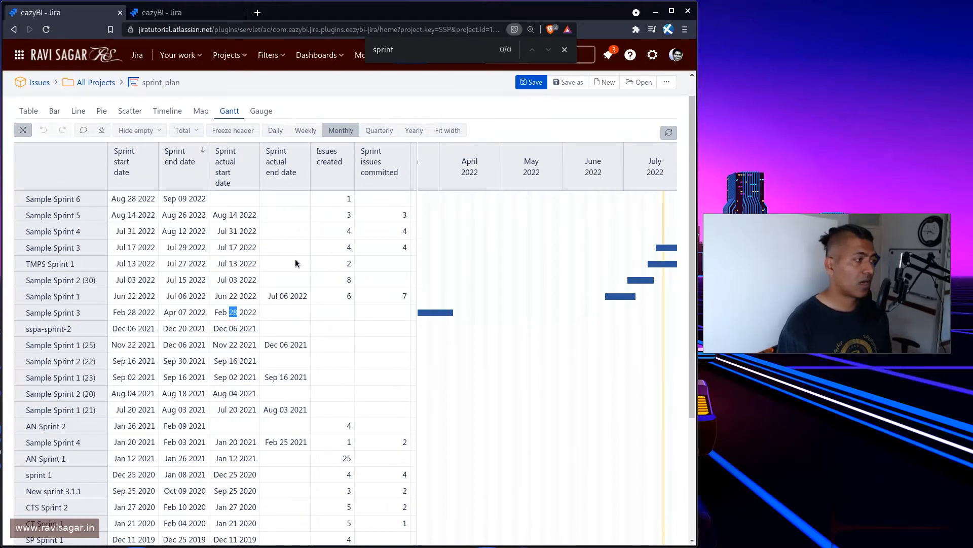
pyautogui.hscroll(3, 305, 293)
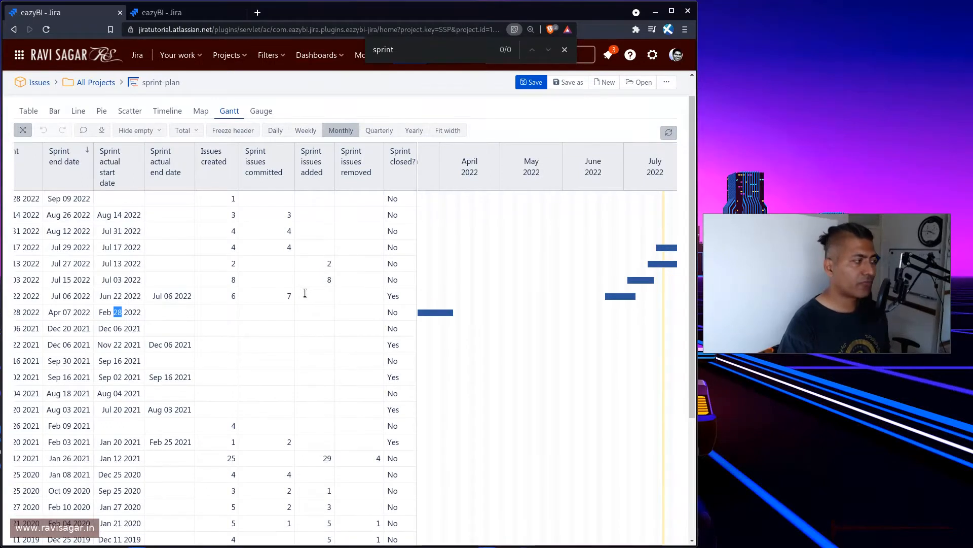
pyautogui.hscroll(-3, 305, 294)
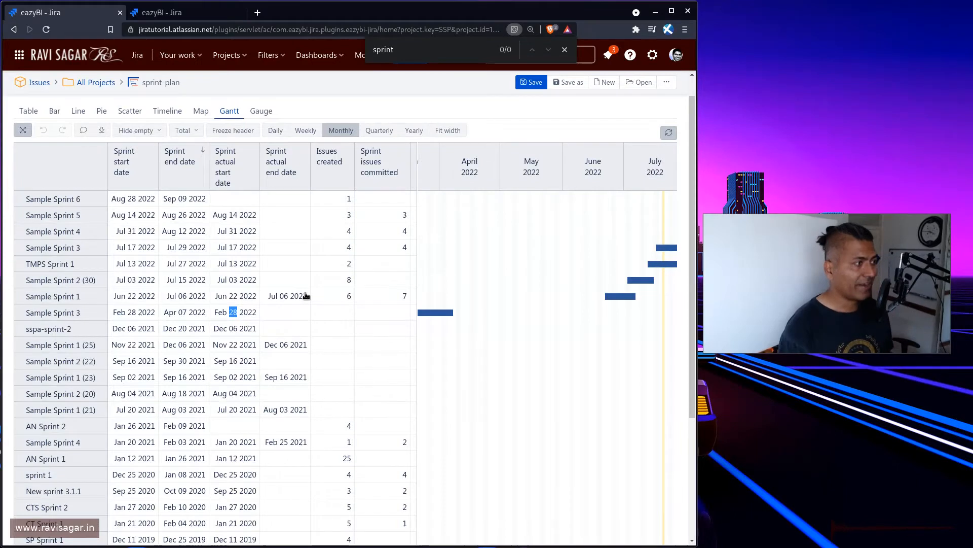
# In the second eazyBI browser tab, open the import options of the Jira source application in the account's source data
pyautogui.hotkey('ctrl', 'Tab')
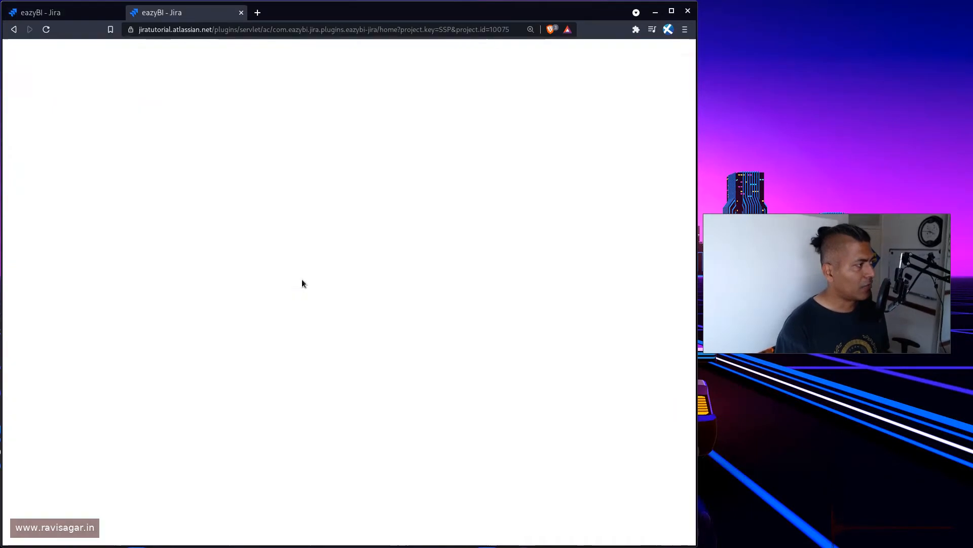
pyautogui.click(74, 134)
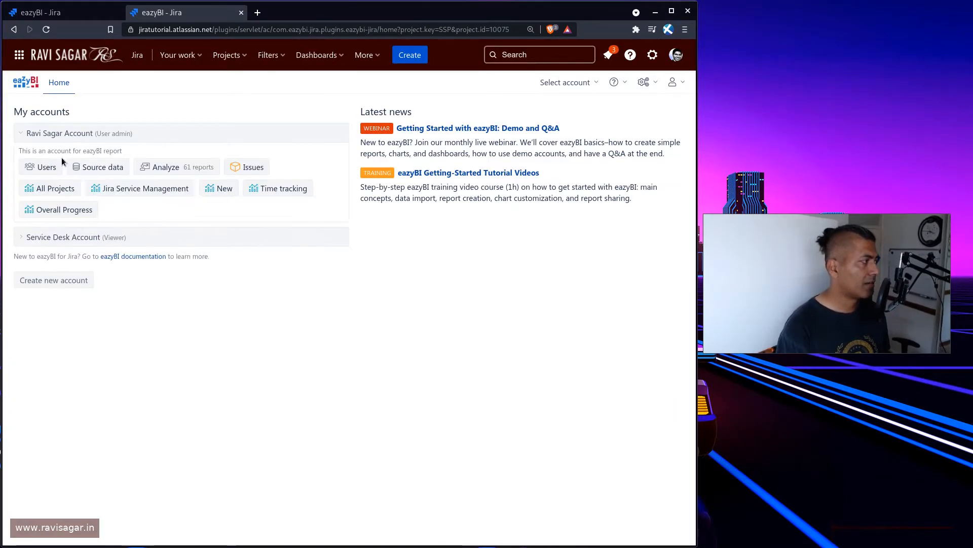
pyautogui.click(174, 165)
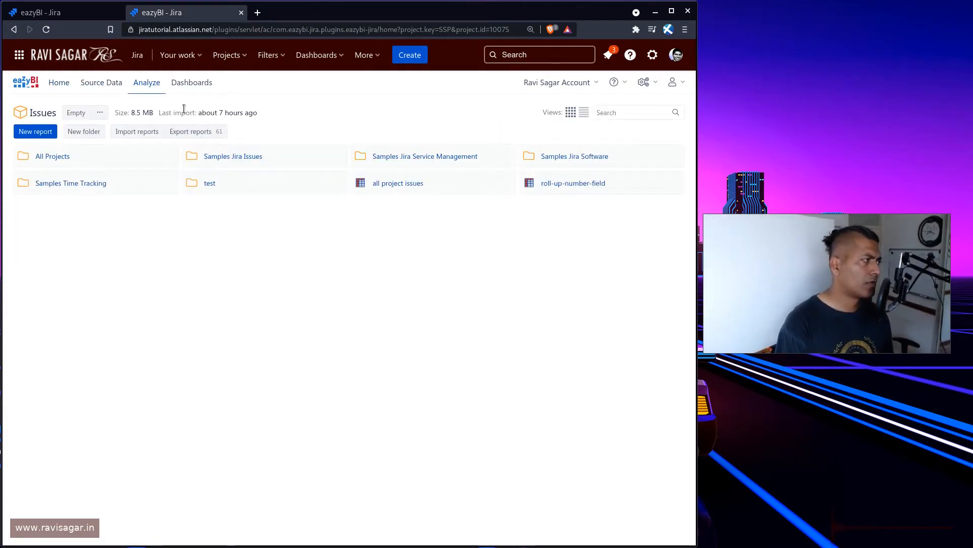
pyautogui.click(103, 85)
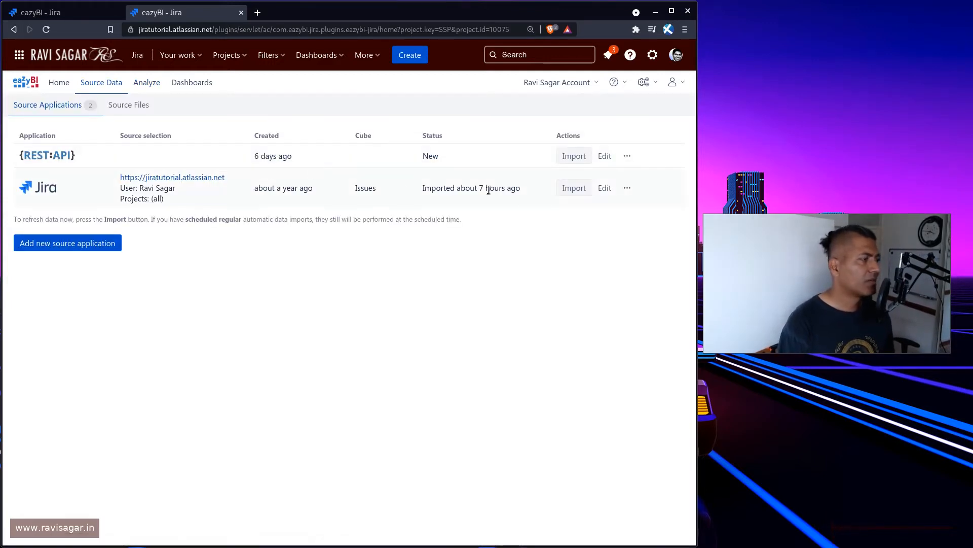
pyautogui.click(602, 188)
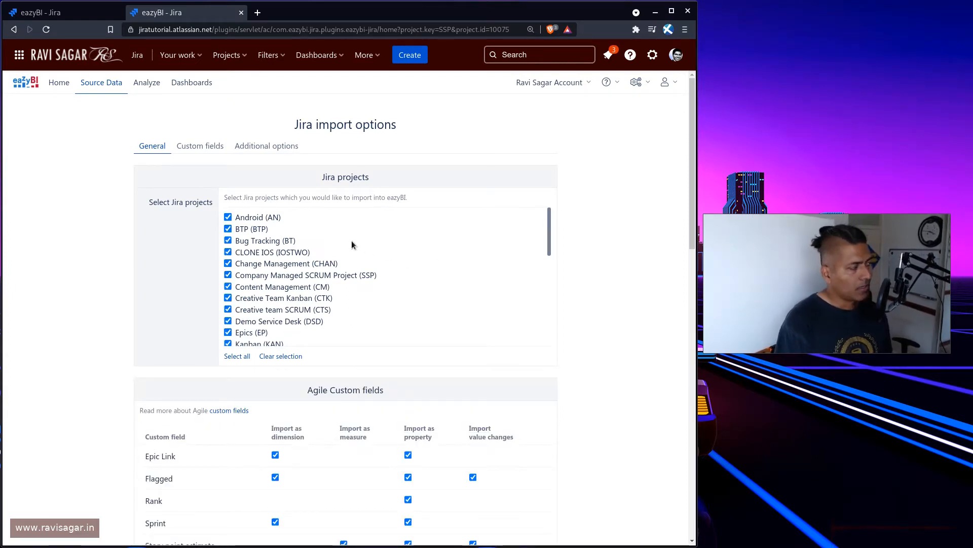
# Examine the selected Jira projects and the Agile custom fields in the general import options
pyautogui.scroll(-6, 351, 241)
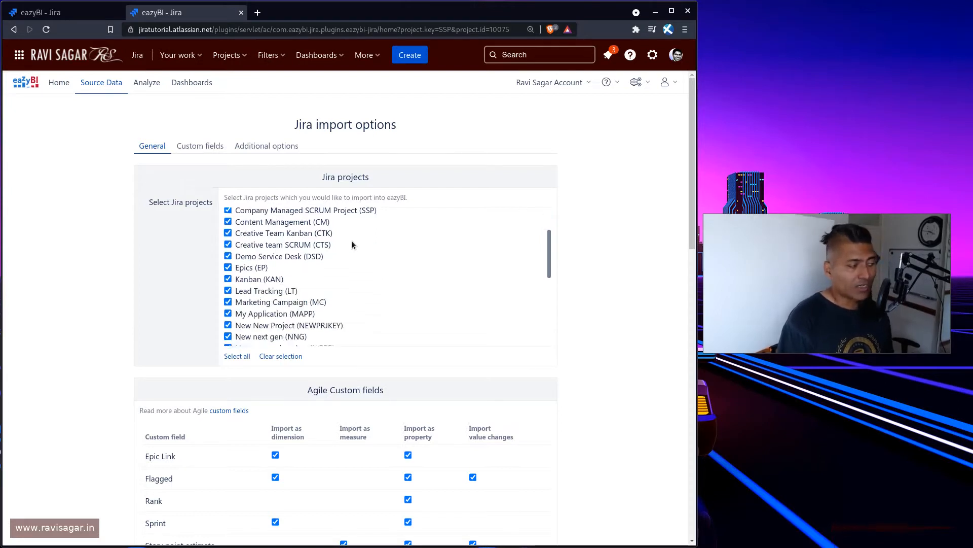
pyautogui.scroll(-2, 543, 308)
pyautogui.scroll(-3, 544, 308)
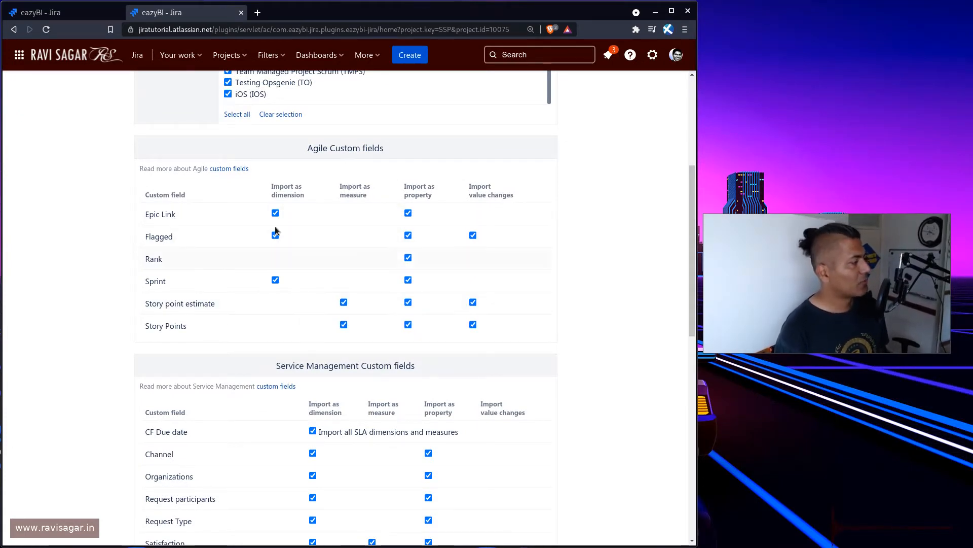
pyautogui.scroll(-4, 381, 264)
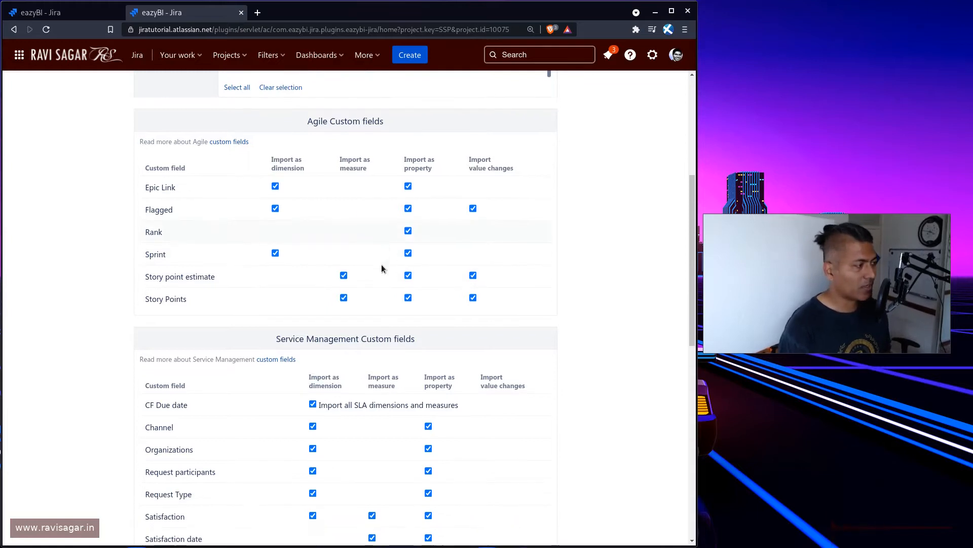
pyautogui.scroll(3, 384, 267)
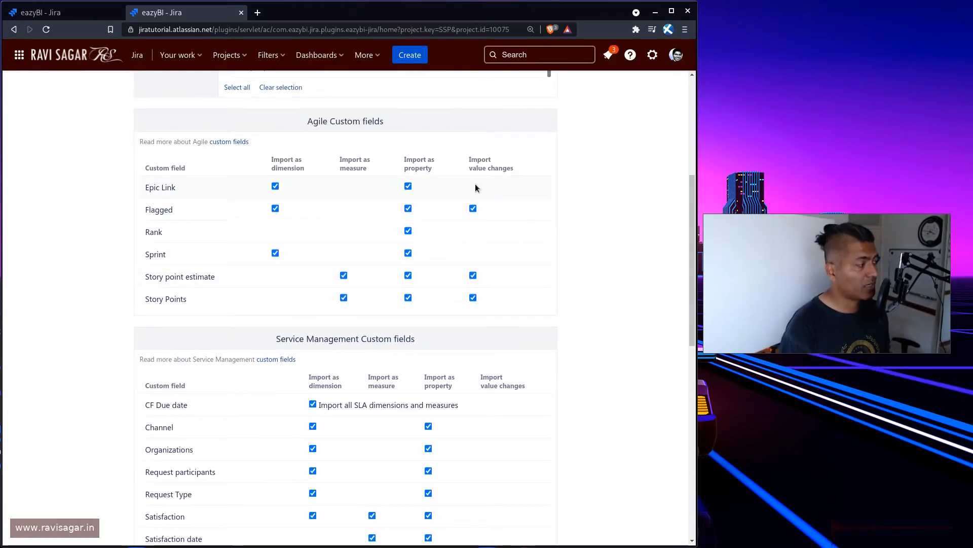
# Review the Service Management custom fields, statuses and history, and import schedule, rechecking the Sprint field's import settings
pyautogui.scroll(-5, 425, 285)
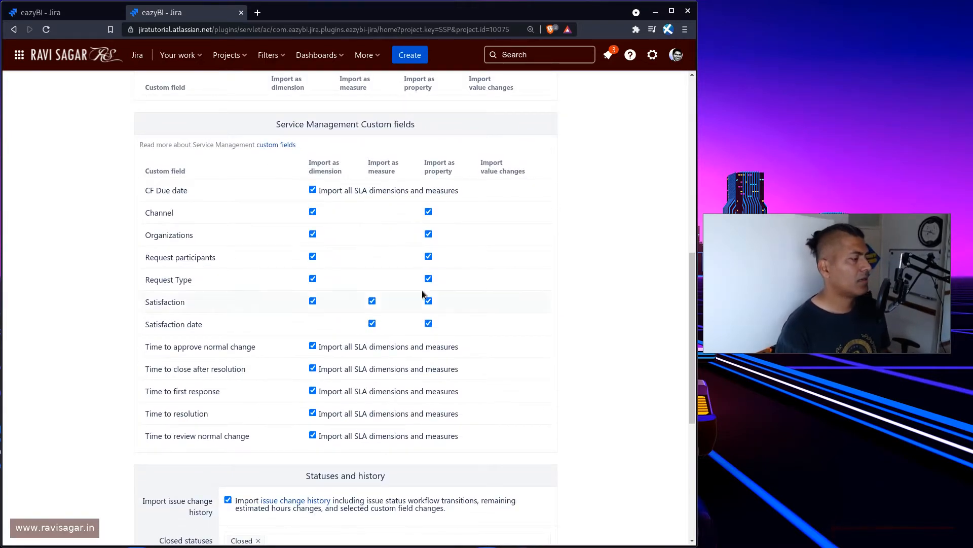
pyautogui.scroll(-1, 423, 293)
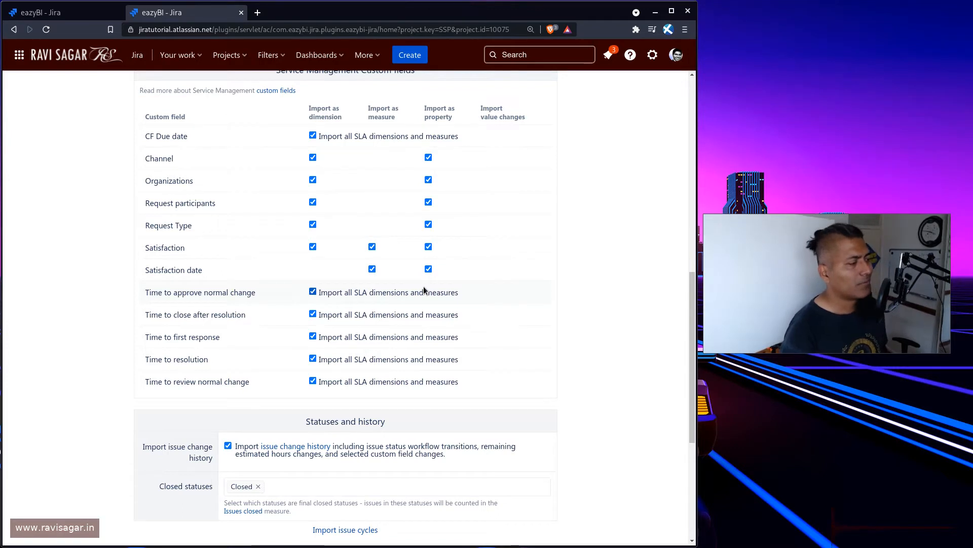
pyautogui.scroll(-1, 424, 289)
pyautogui.scroll(-1, 424, 289)
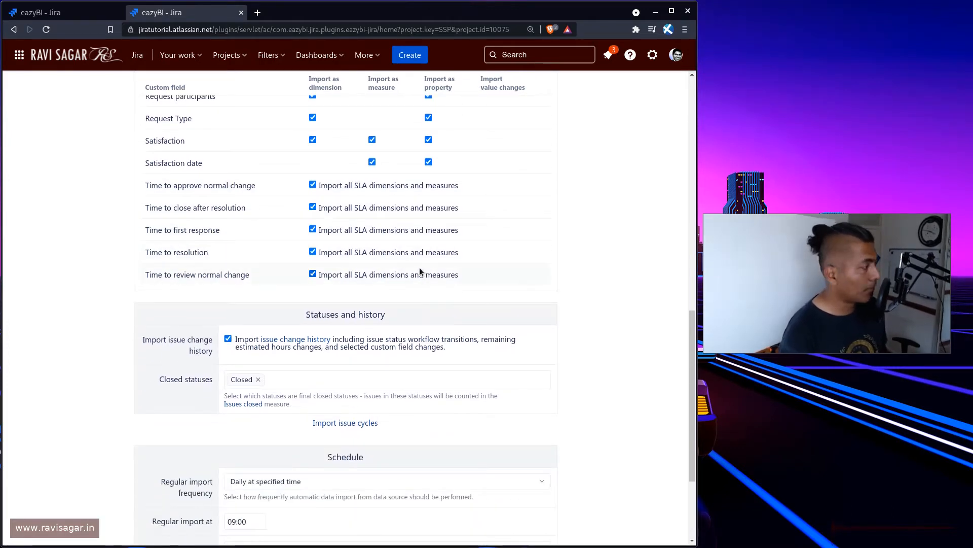
pyautogui.scroll(2, 417, 259)
pyautogui.scroll(-4, 413, 256)
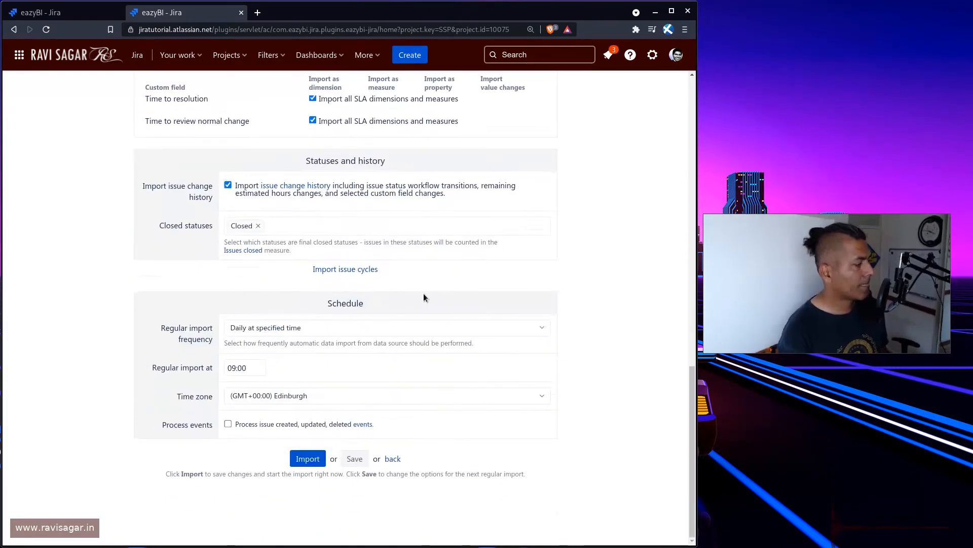
pyautogui.scroll(4, 423, 294)
pyautogui.scroll(7, 420, 294)
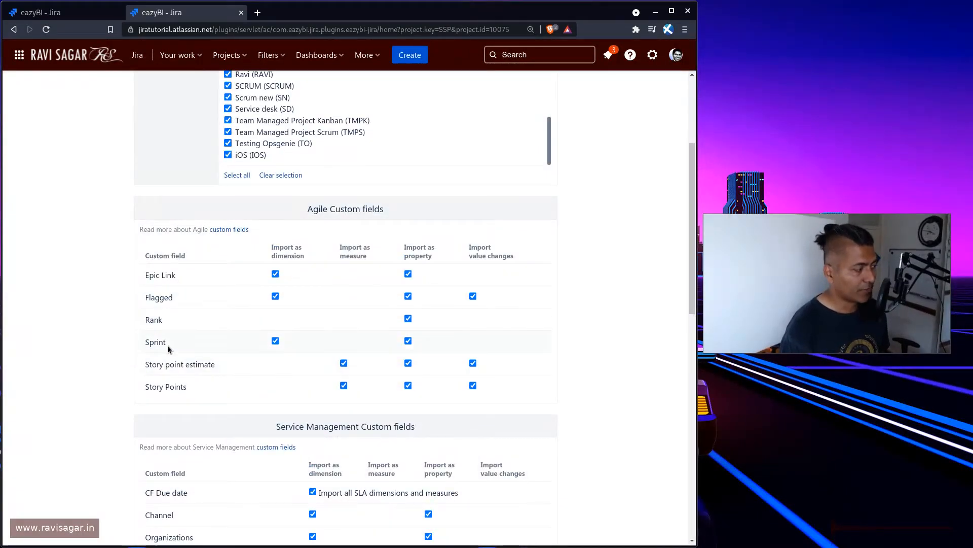
pyautogui.scroll(4, 164, 343)
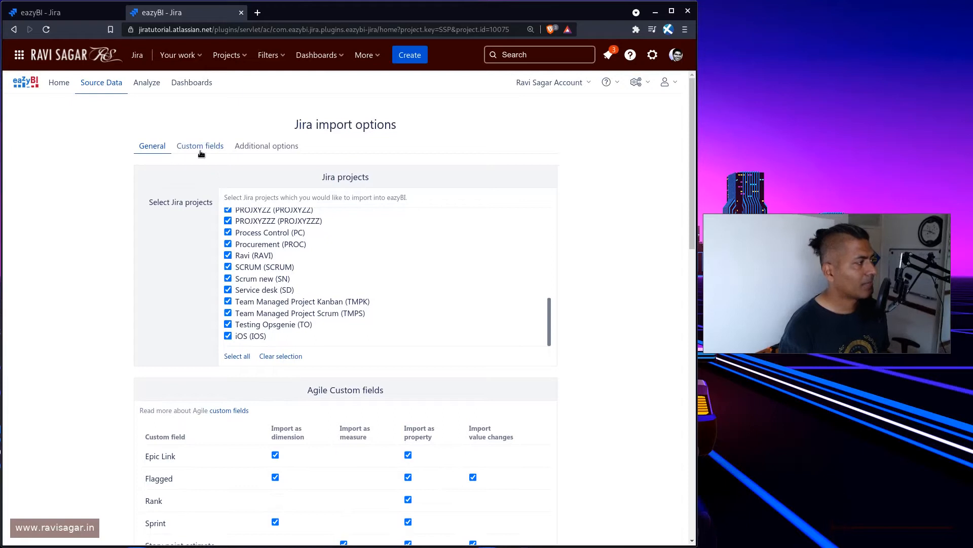
# Open the custom fields import options and look through which fields are imported as dimension, measure, property or value changes
pyautogui.click(201, 148)
pyautogui.scroll(-5, 341, 335)
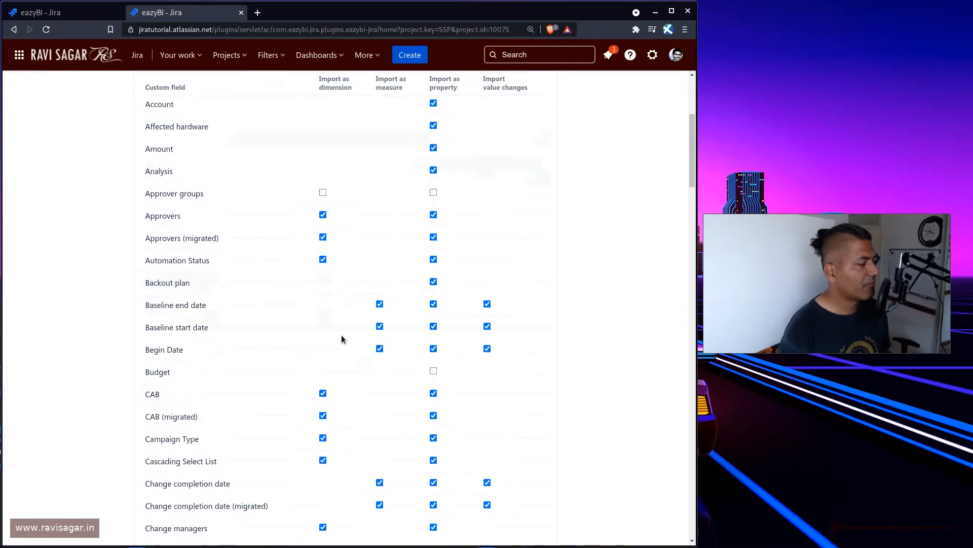
pyautogui.scroll(-5, 342, 335)
pyautogui.scroll(3, 340, 327)
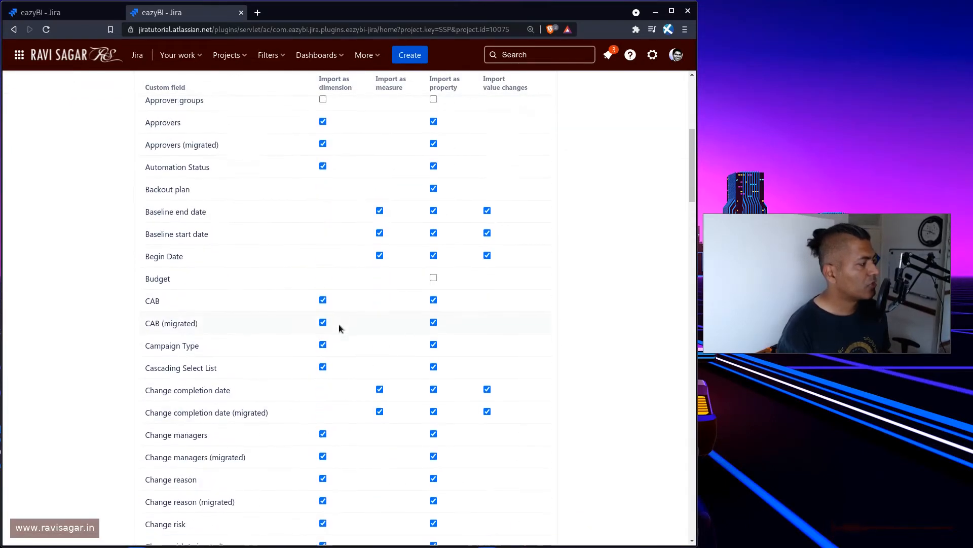
pyautogui.scroll(-12, 339, 324)
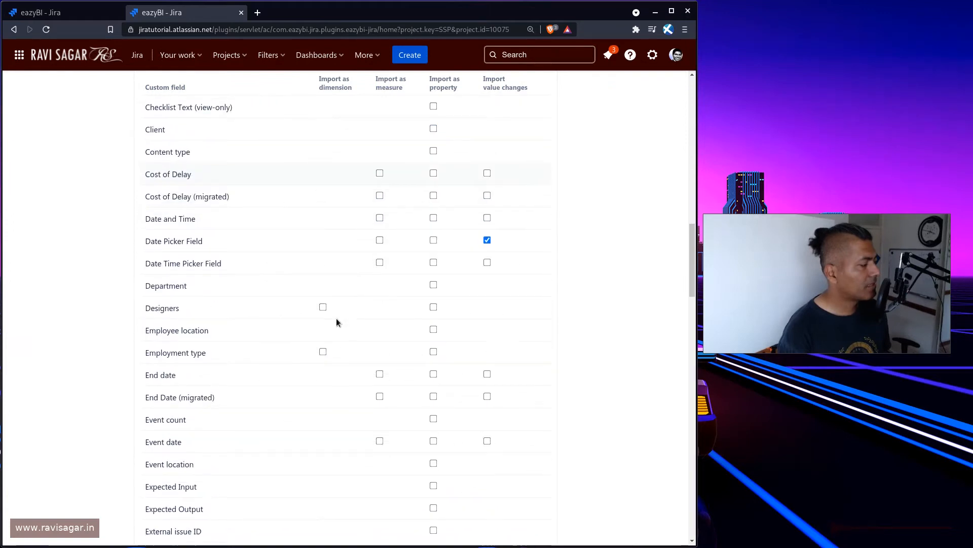
pyautogui.scroll(-15, 337, 317)
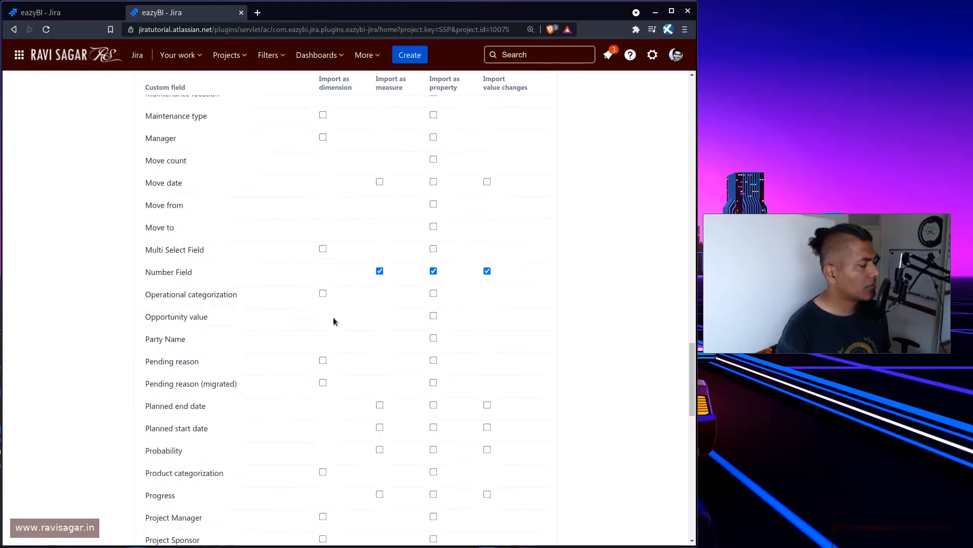
pyautogui.scroll(-10, 333, 318)
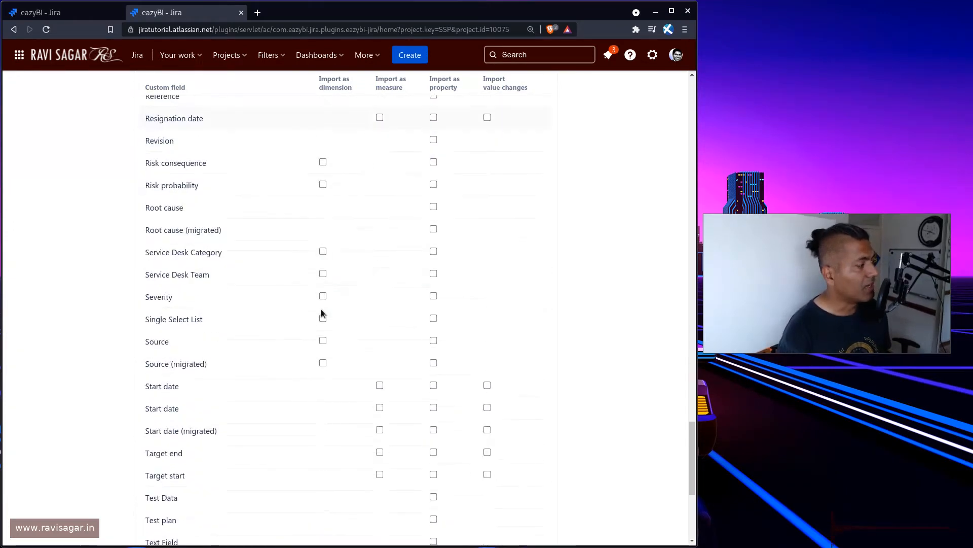
pyautogui.scroll(-5, 321, 313)
pyautogui.scroll(3, 321, 309)
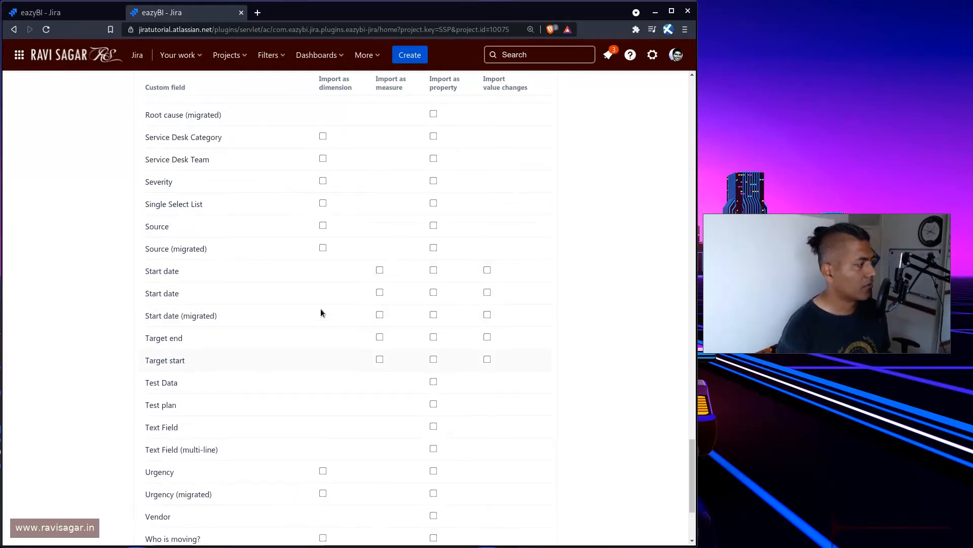
pyautogui.scroll(15, 196, 252)
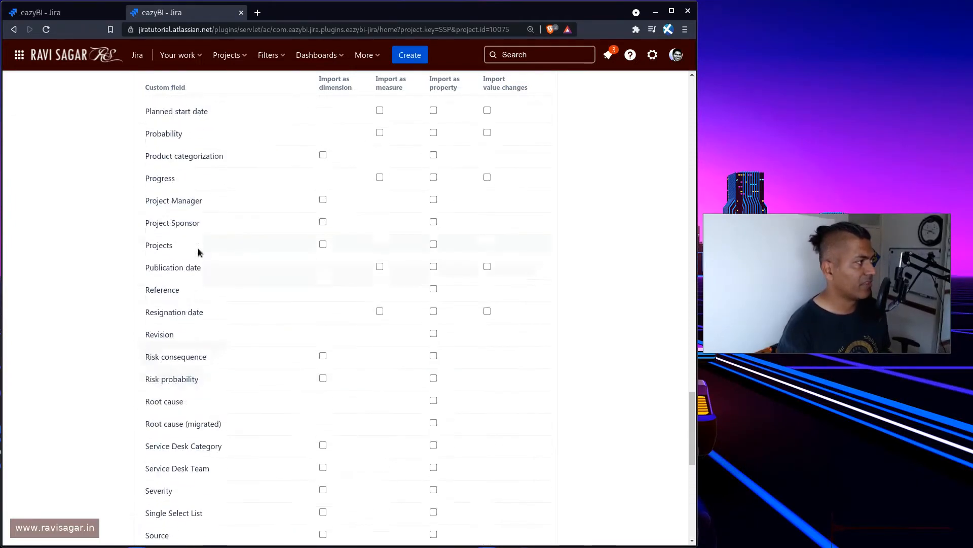
# Check the date columns of the sprint-plan report, and return to the beginning of the custom fields import list
pyautogui.click(64, 10)
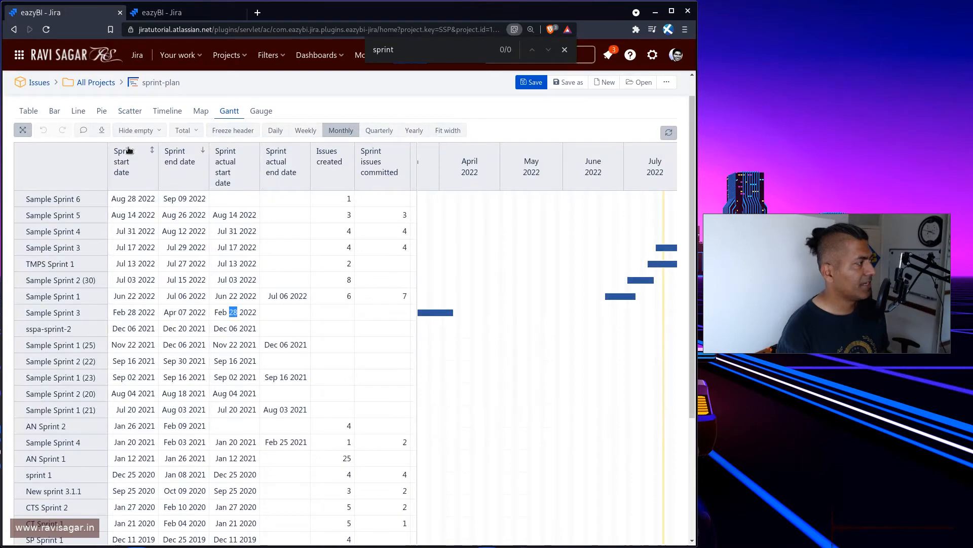
pyautogui.click(169, 16)
pyautogui.scroll(7, 466, 348)
pyautogui.scroll(20, 448, 347)
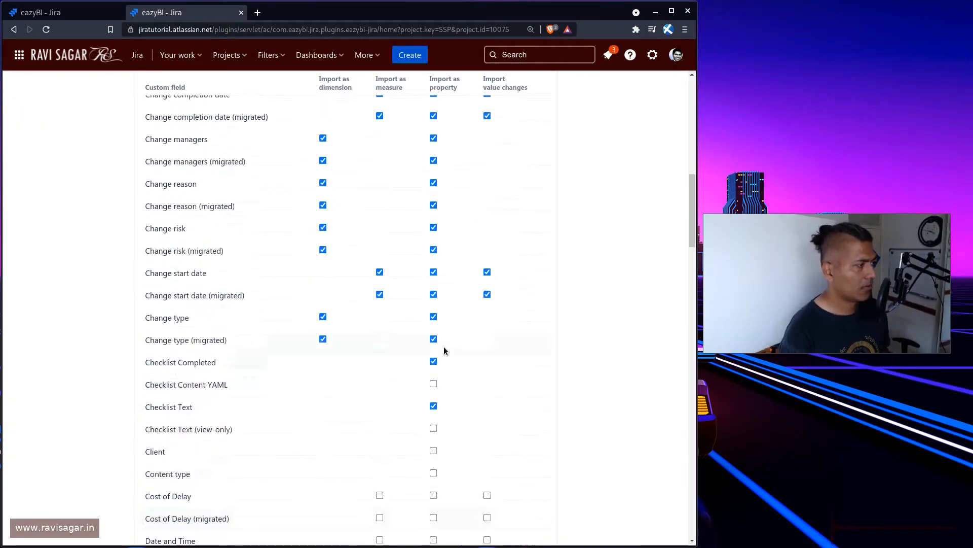
pyautogui.scroll(3, 414, 354)
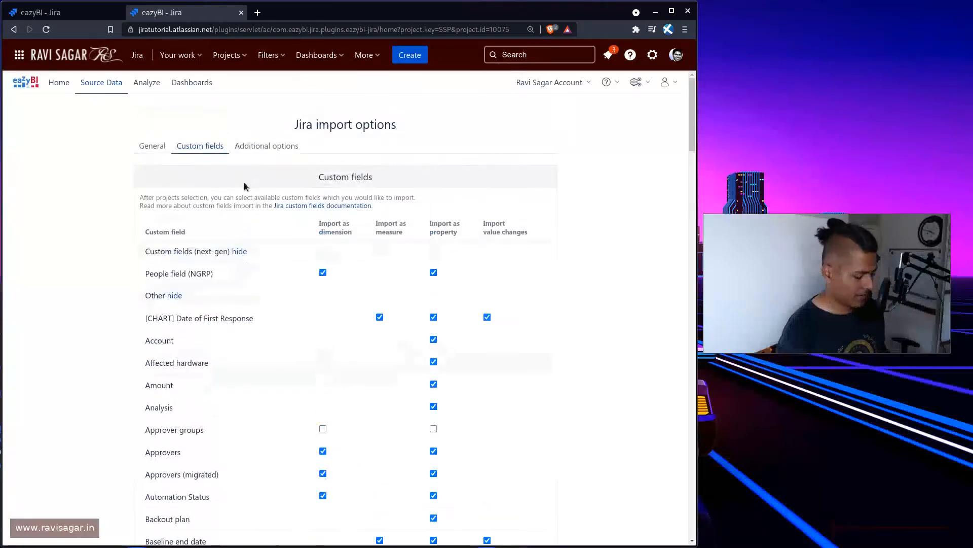
# Search the custom fields import page for "start", go through all matches, and return to the beginning of the page
pyautogui.hotkey('ctrl', 'f')
pyautogui.write('start')
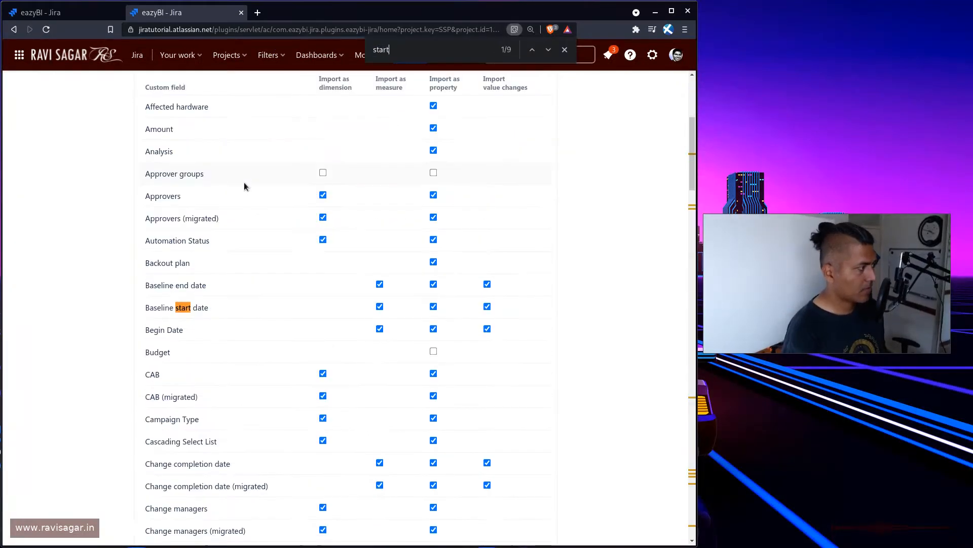
pyautogui.press('Return')
pyautogui.press('Return')
pyautogui.press('Return')
pyautogui.press('Return')
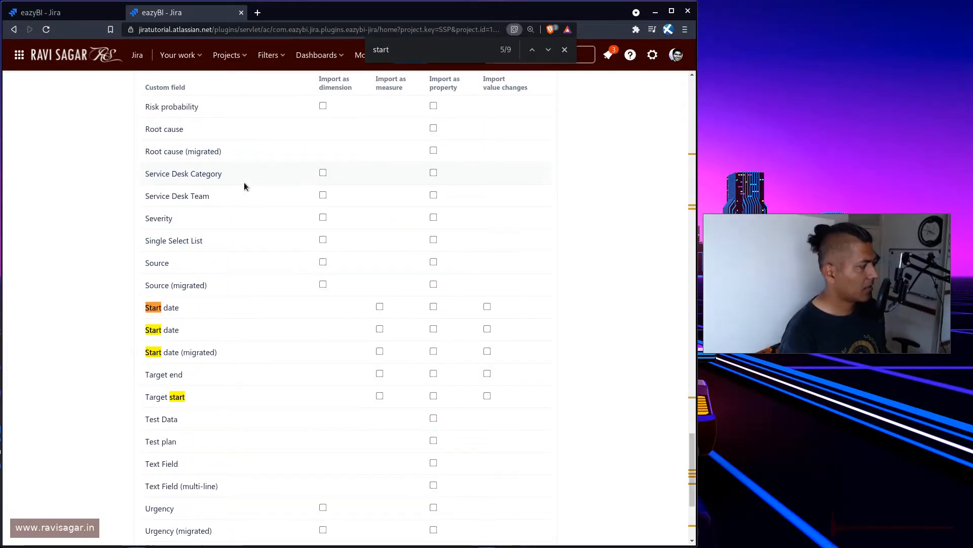
pyautogui.press('Return')
pyautogui.press('Return')
pyautogui.press('Return')
pyautogui.press('Return')
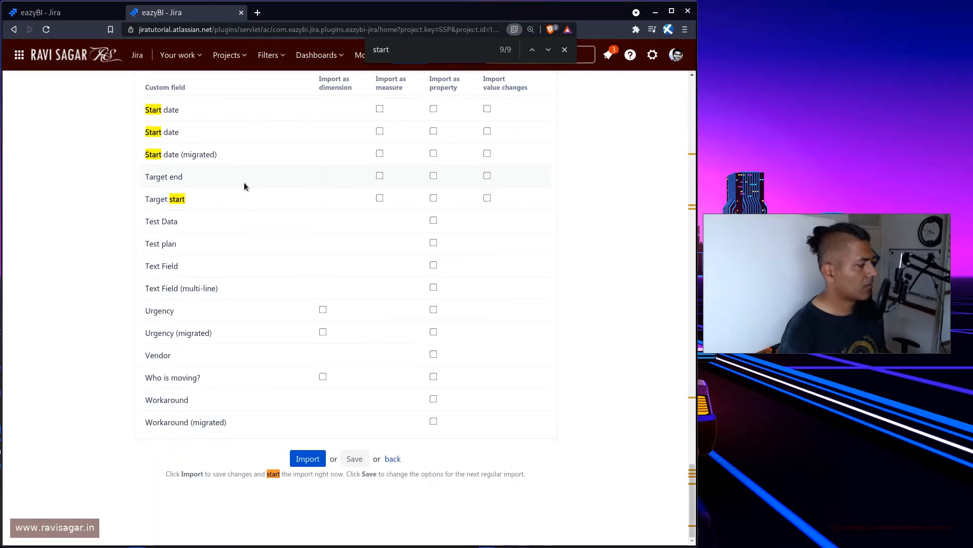
pyautogui.click(603, 349)
pyautogui.press('Home')
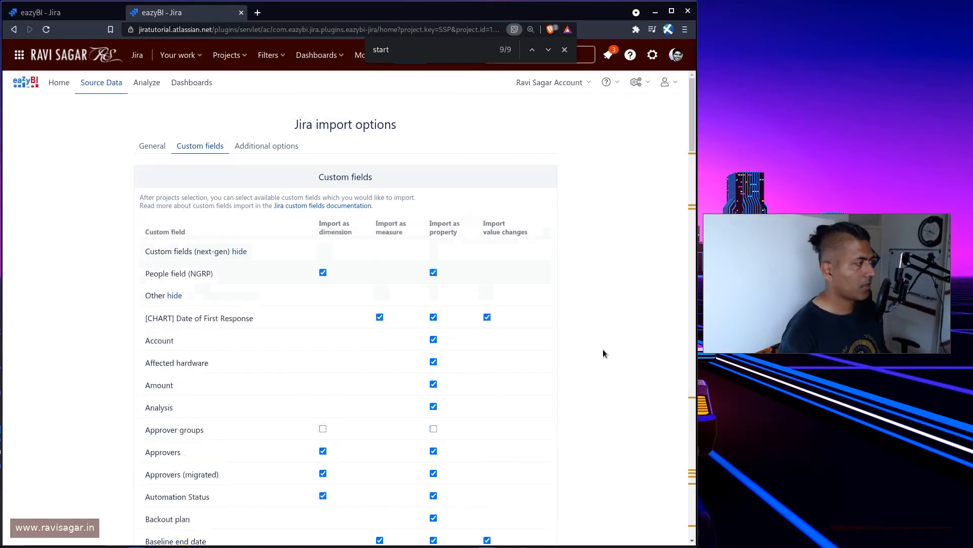
# Review the additional import options, from the JQL filter and time dimension to user groups and sample reports
pyautogui.click(271, 147)
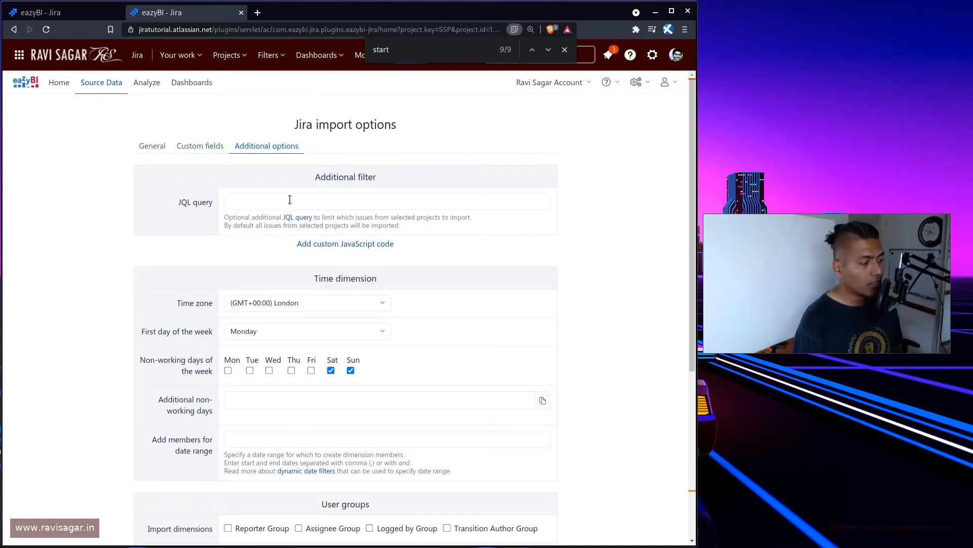
pyautogui.scroll(-5, 289, 202)
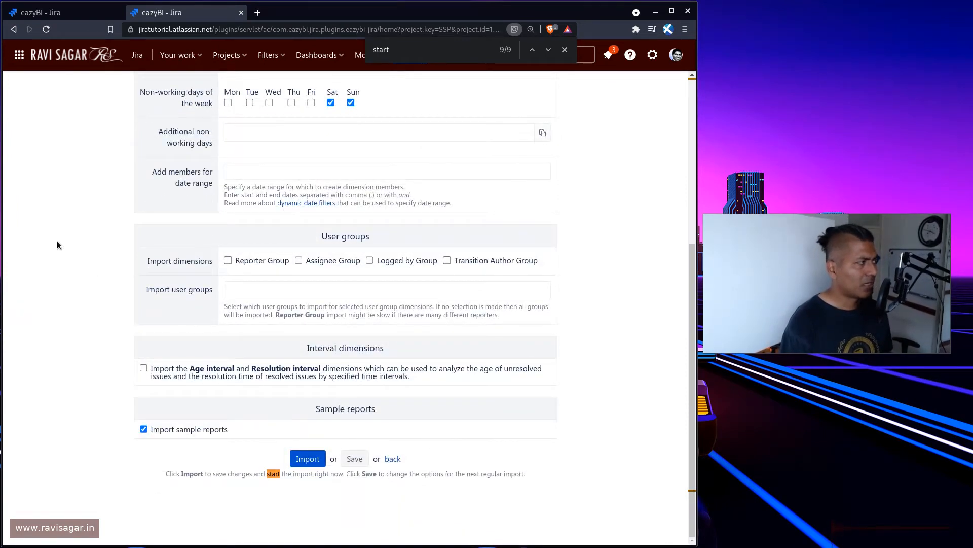
pyautogui.scroll(5, 69, 171)
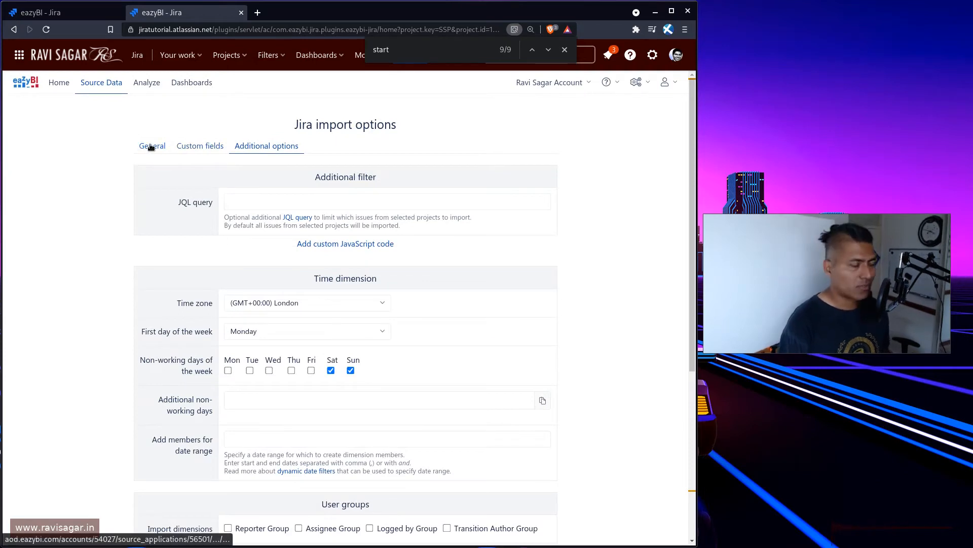
# Start a new report in the All Projects folder of the Issues cube, checking the existing sprint-plan report for reference
pyautogui.click(141, 86)
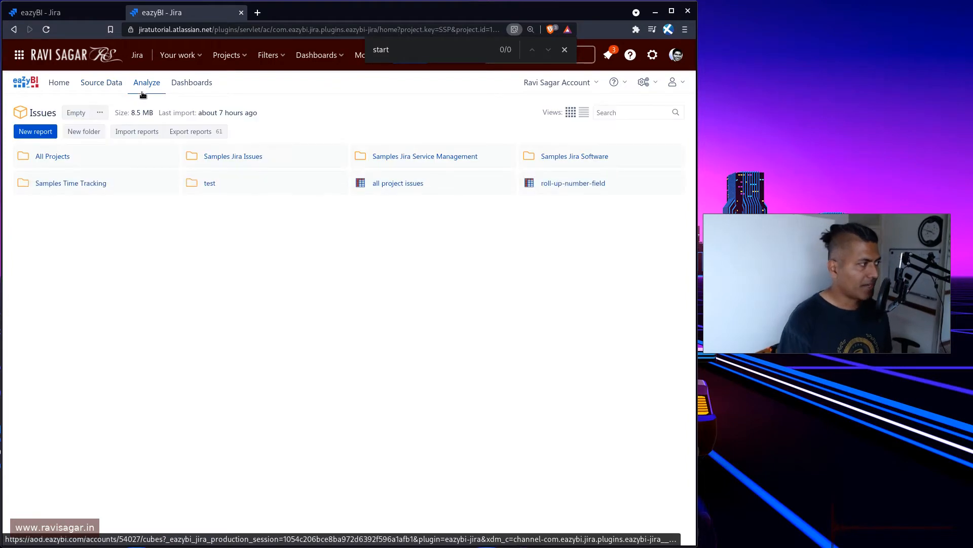
pyautogui.click(60, 160)
pyautogui.click(41, 132)
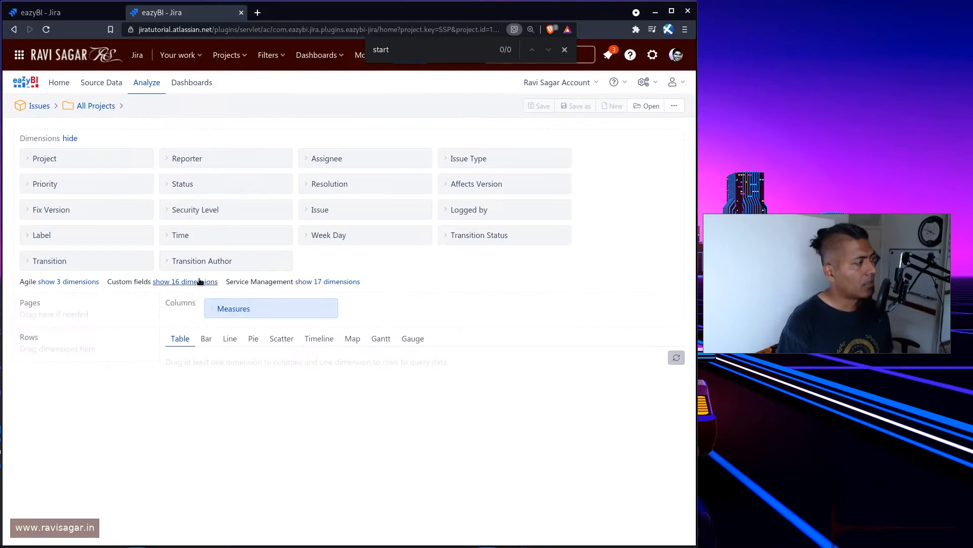
pyautogui.hotkey('ctrl', 'pageup')
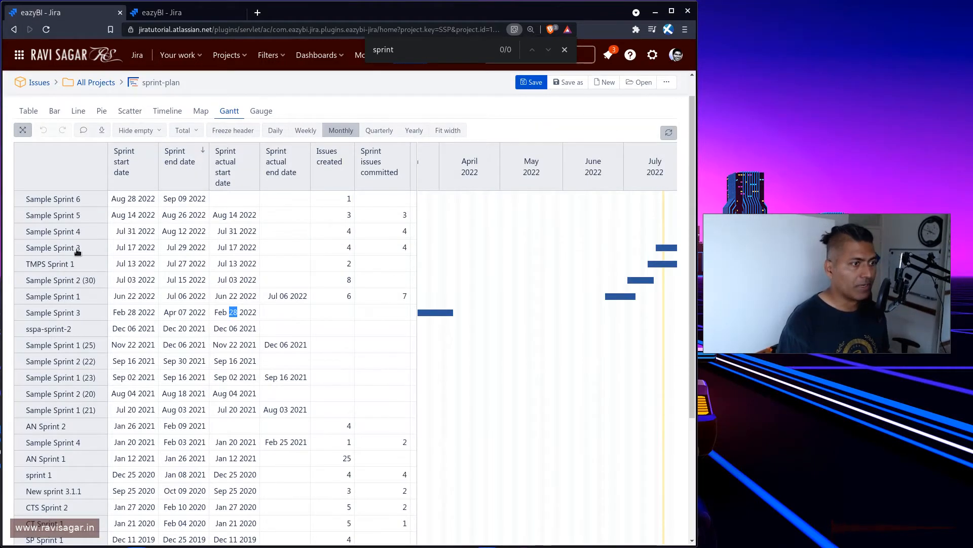
pyautogui.hotkey('ctrl', 'pagedown')
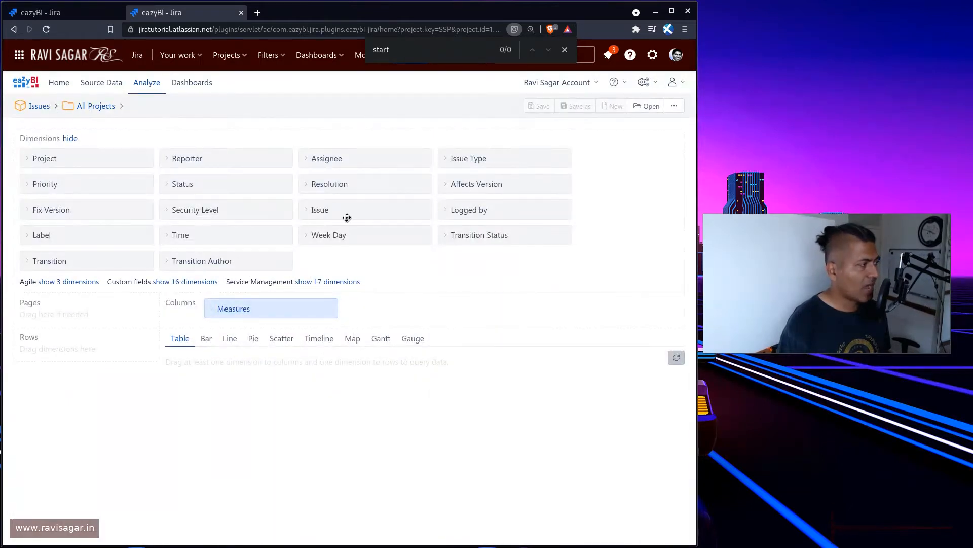
# Show the Agile dimensions and place the Sprint dimension in the report rows
pyautogui.click(71, 282)
pyautogui.moveTo(326, 300); pyautogui.dragTo(44, 389)
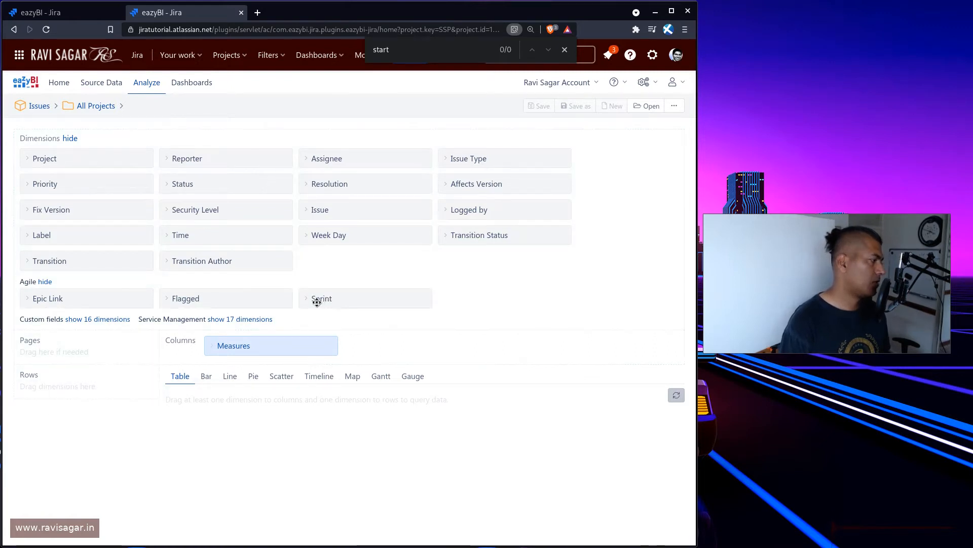
pyautogui.moveTo(314, 302); pyautogui.dragTo(33, 397)
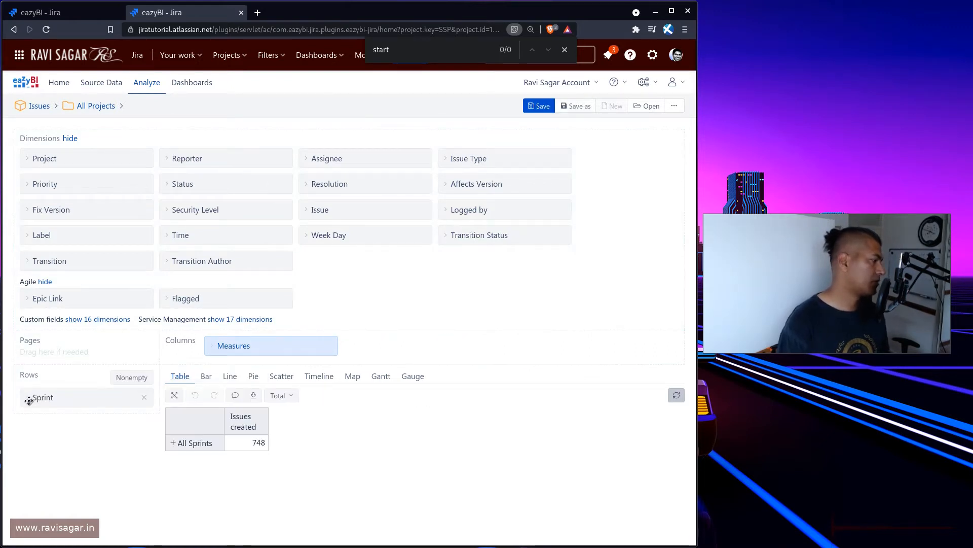
# Set the Sprint rows to list all hierarchy members at the Sprint level
pyautogui.click(29, 398)
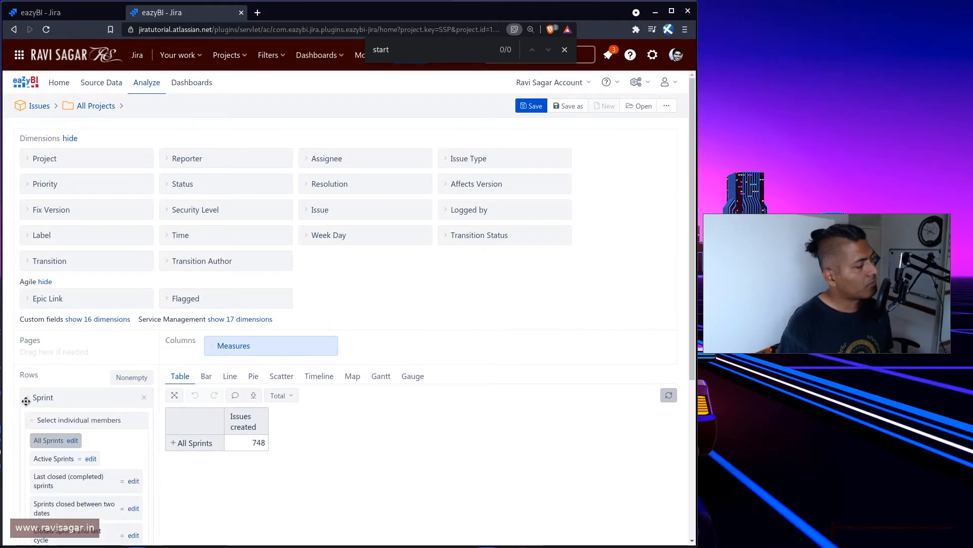
pyautogui.scroll(-3, 62, 387)
pyautogui.scroll(-2, 62, 387)
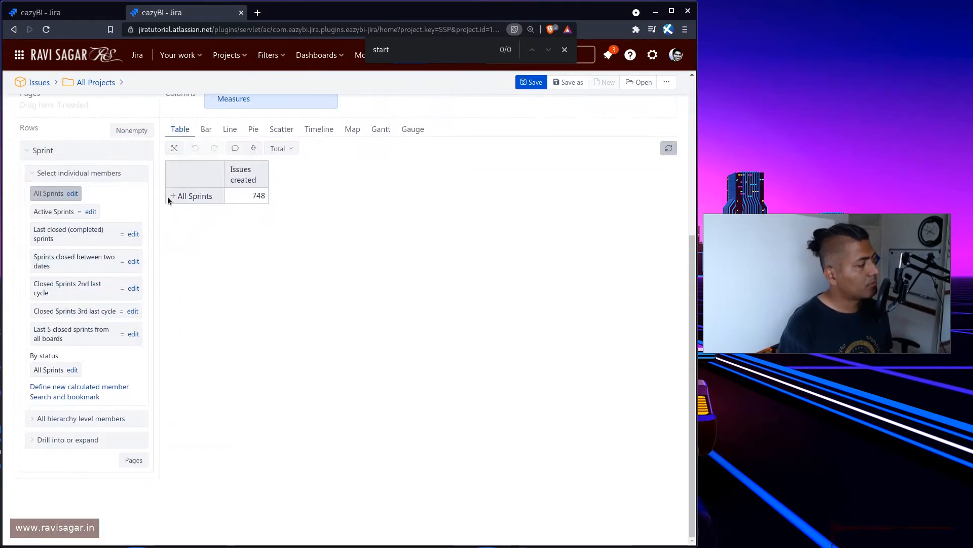
pyautogui.click(173, 197)
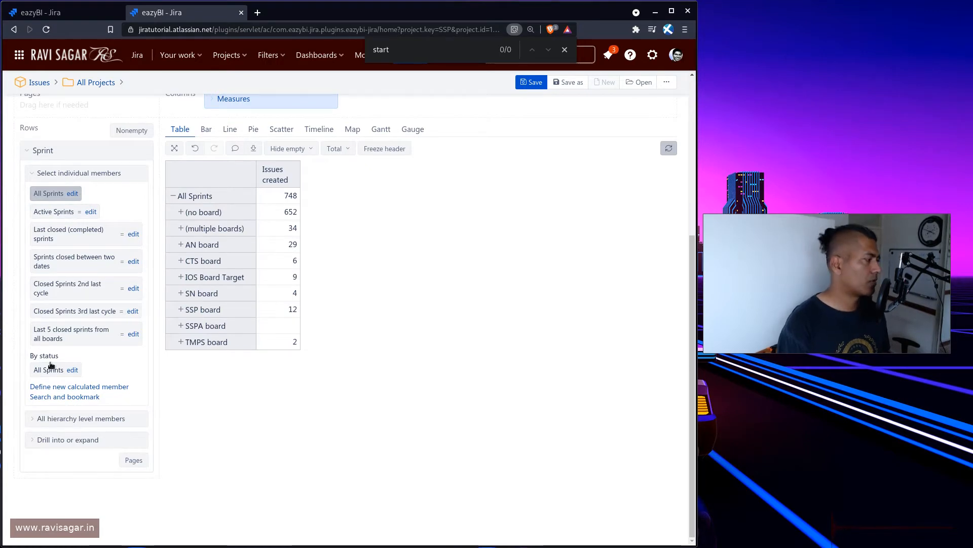
pyautogui.click(30, 420)
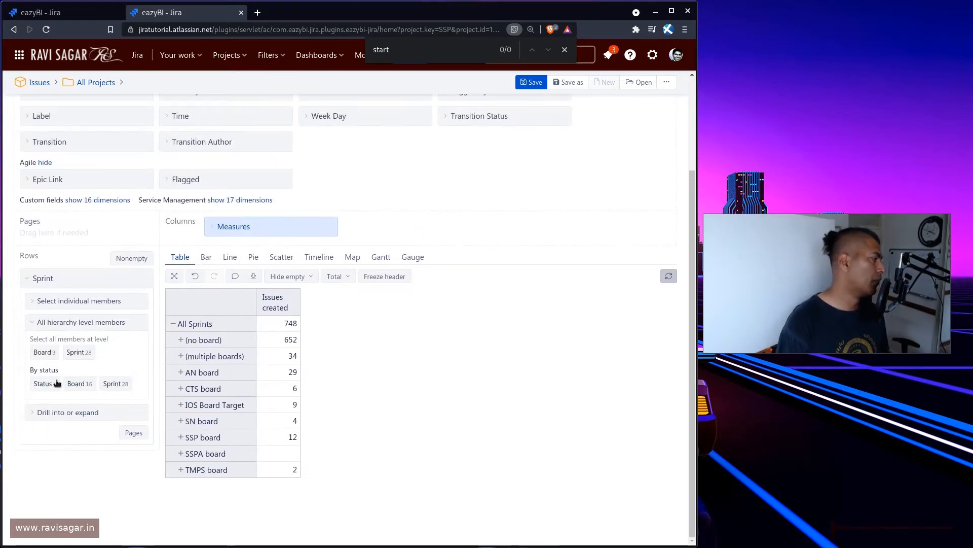
pyautogui.click(92, 353)
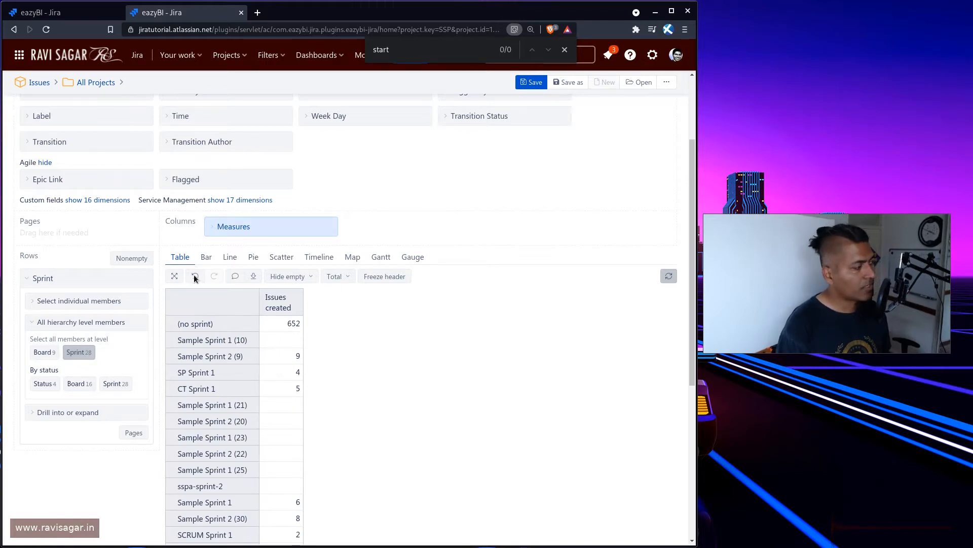
# Expand the predefined Agile measures and find "sprint start" among them
pyautogui.click(208, 228)
pyautogui.scroll(-3, 254, 325)
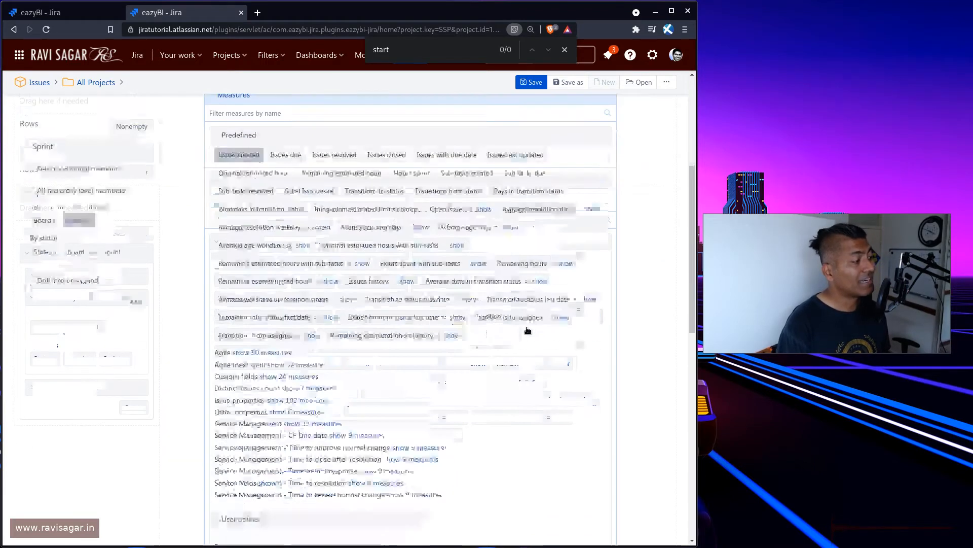
pyautogui.click(255, 324)
pyautogui.scroll(-3, 473, 311)
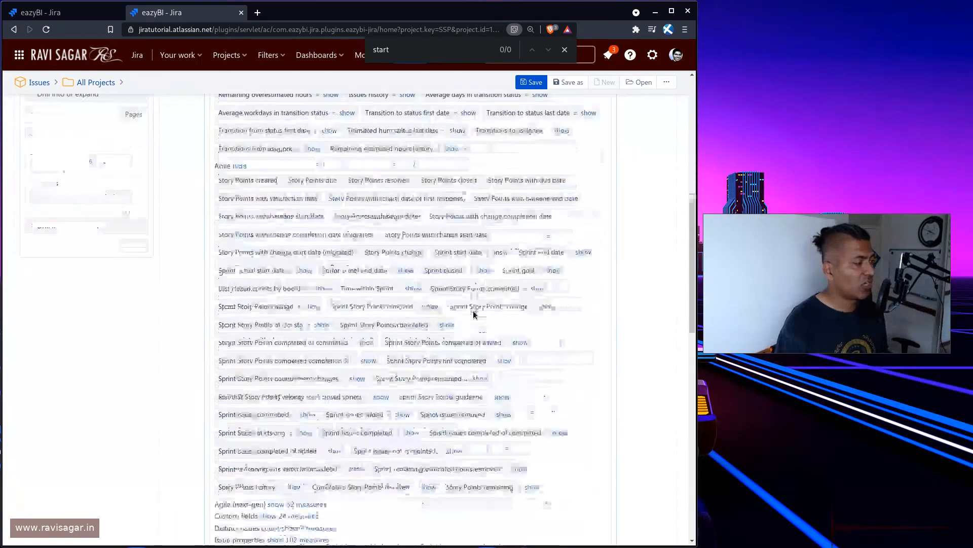
pyautogui.hotkey('ctrl', 'f')
pyautogui.write('s')
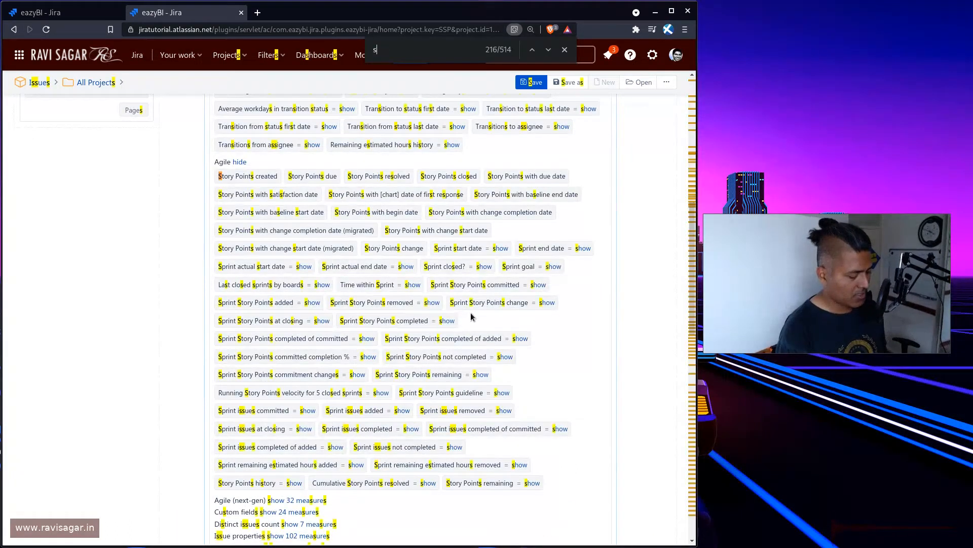
pyautogui.write('print start')
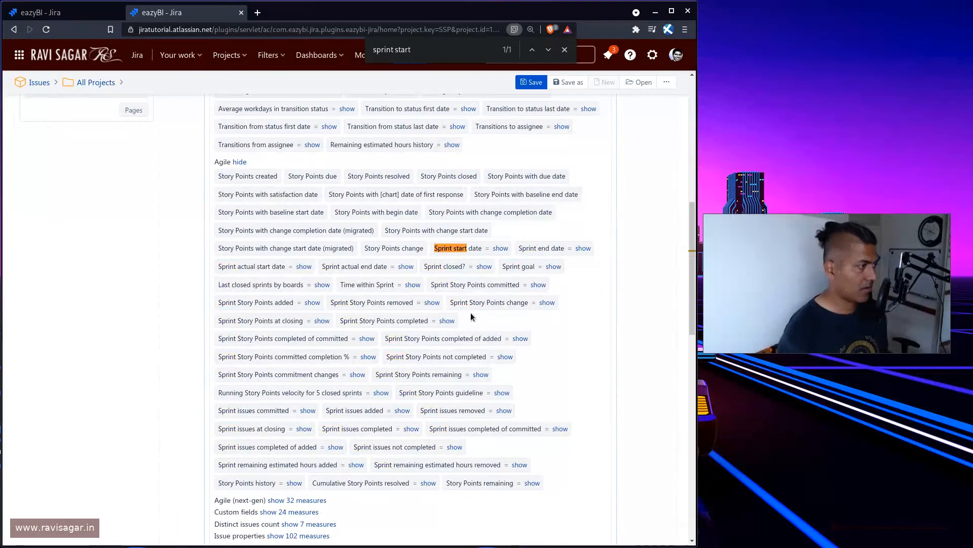
# Add the Sprint start date, Sprint end date, Sprint actual start date and Sprint actual end date measures to the columns
pyautogui.click(461, 249)
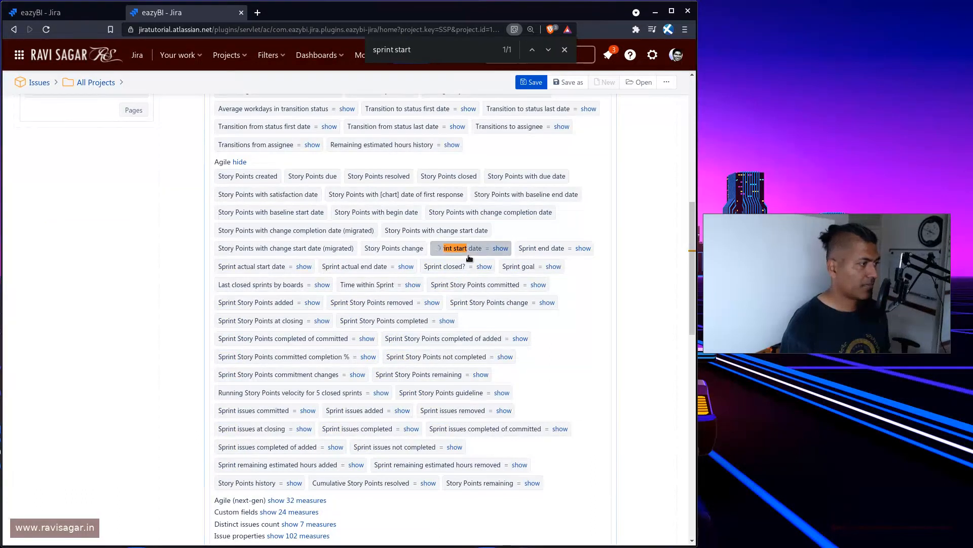
pyautogui.click(552, 248)
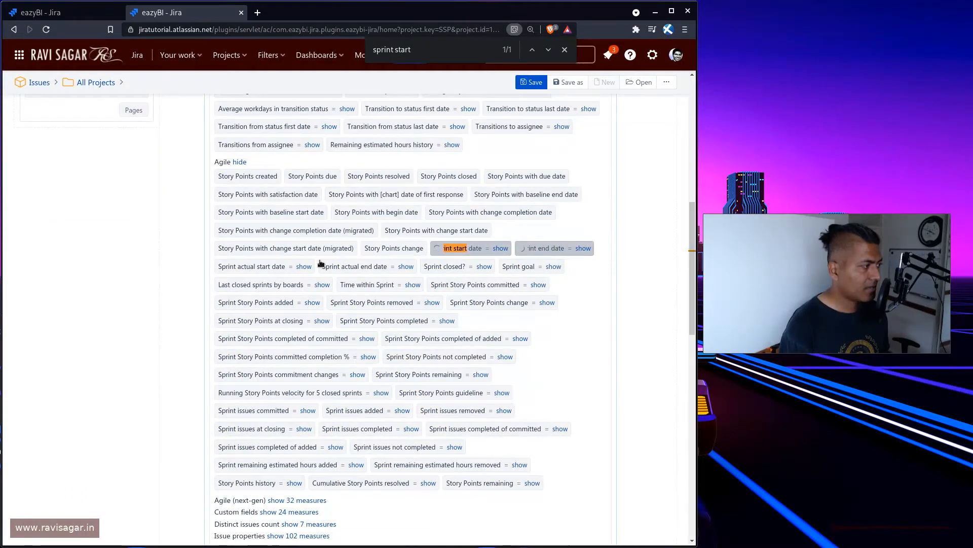
pyautogui.click(265, 268)
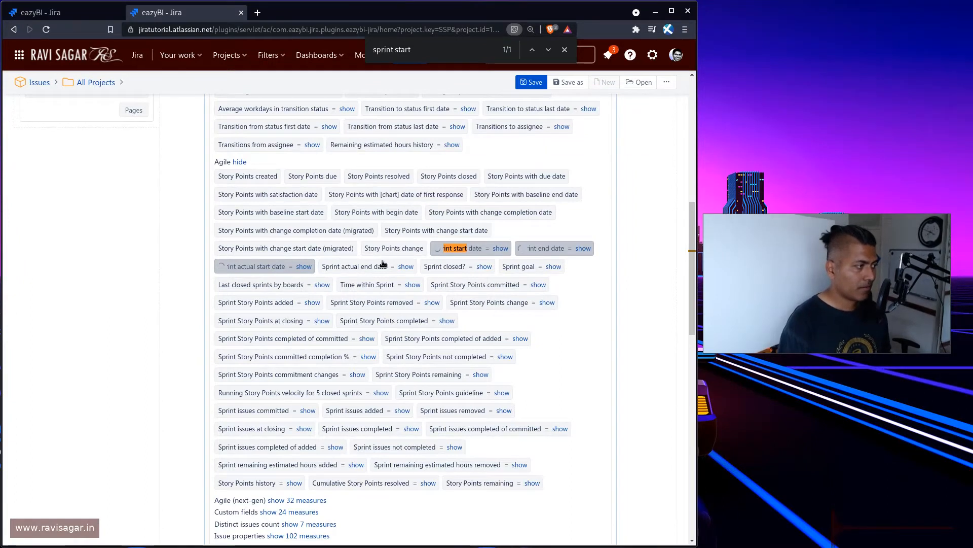
pyautogui.click(365, 267)
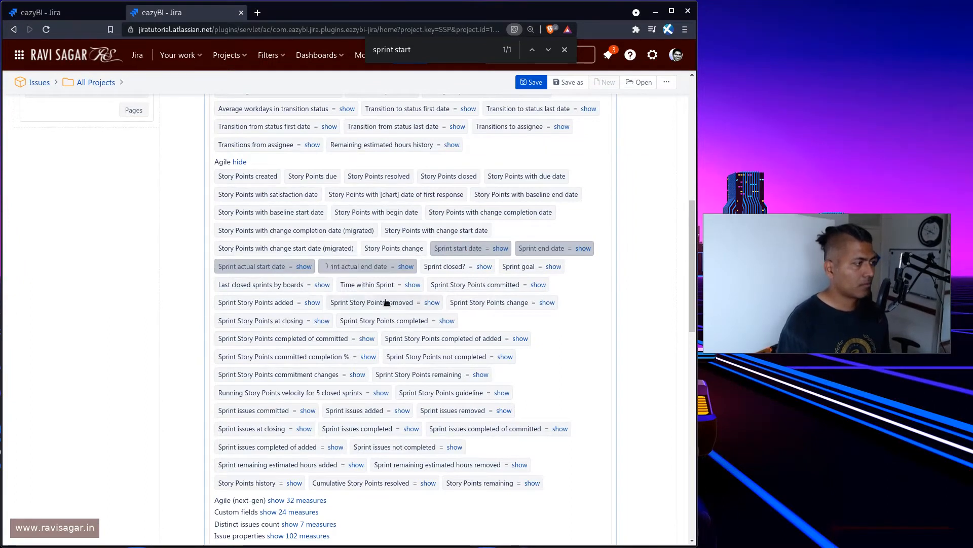
# Inspect the calculated member formulas of the four added sprint date measures, leaving each one without changes
pyautogui.click(499, 248)
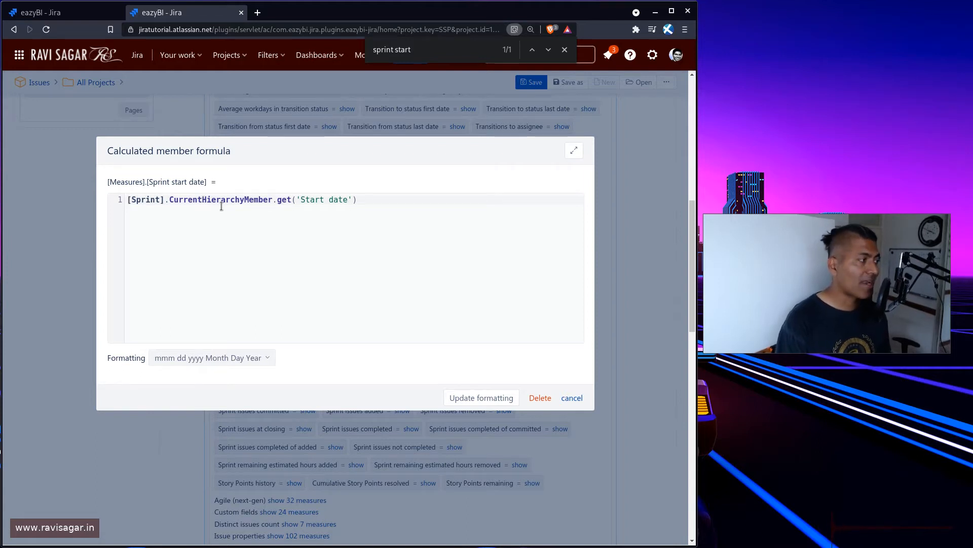
pyautogui.press('Escape')
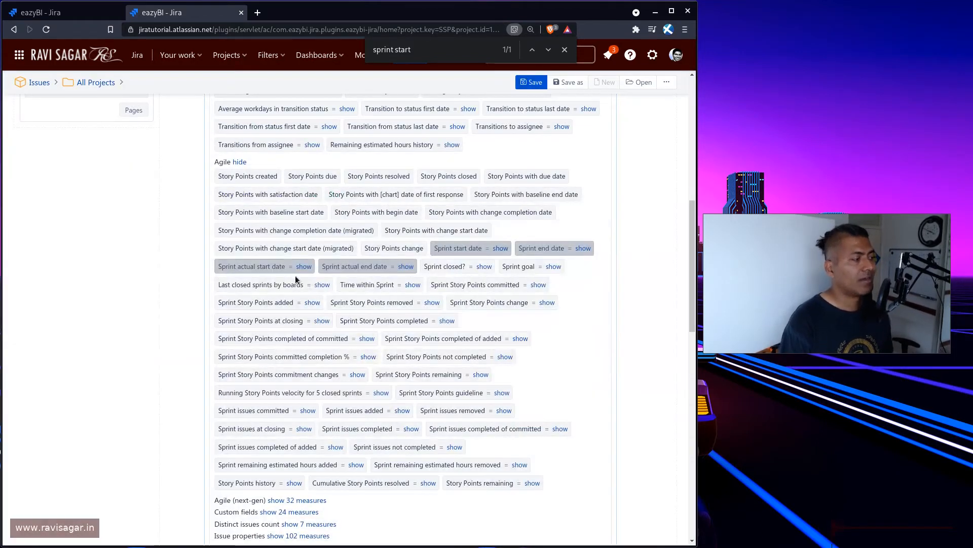
pyautogui.click(304, 267)
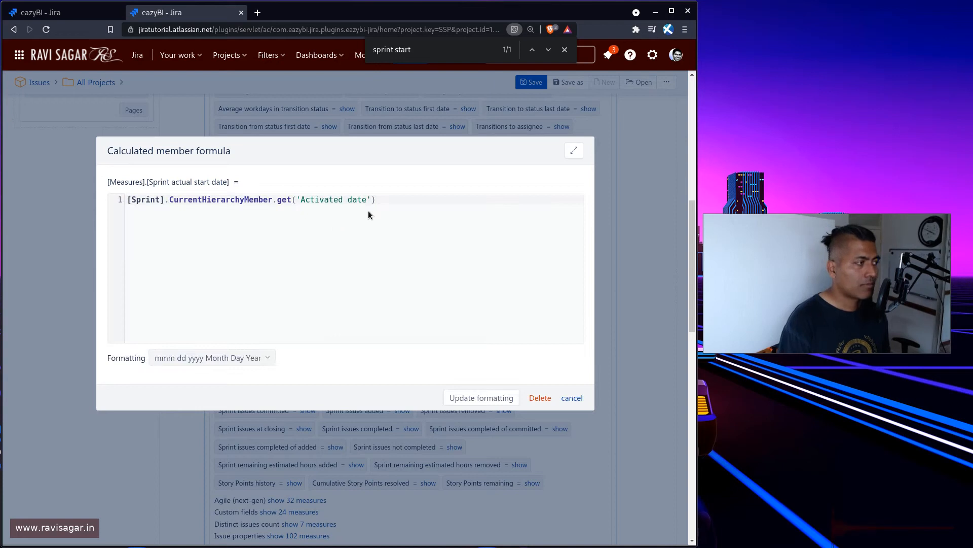
pyautogui.press('Escape')
pyautogui.click(403, 267)
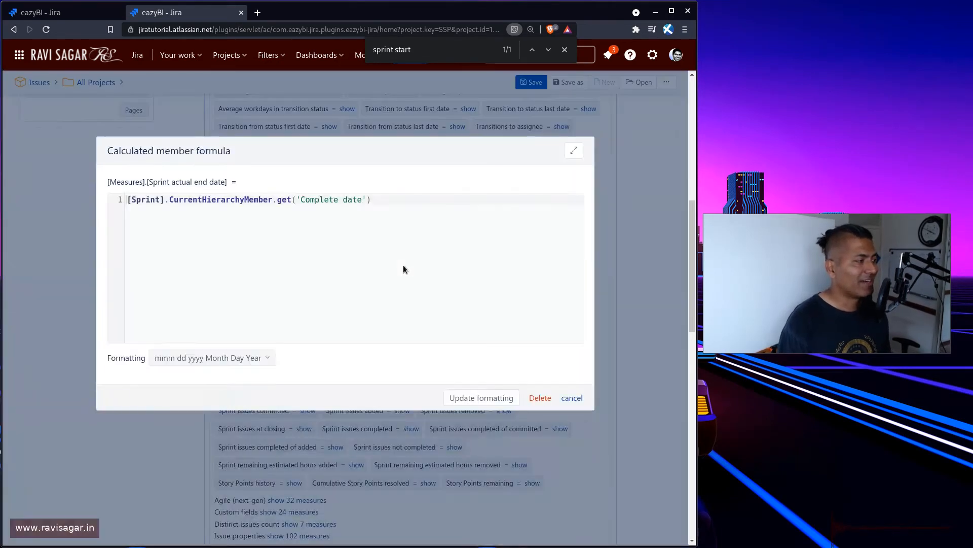
pyautogui.press('Escape')
pyautogui.click(583, 247)
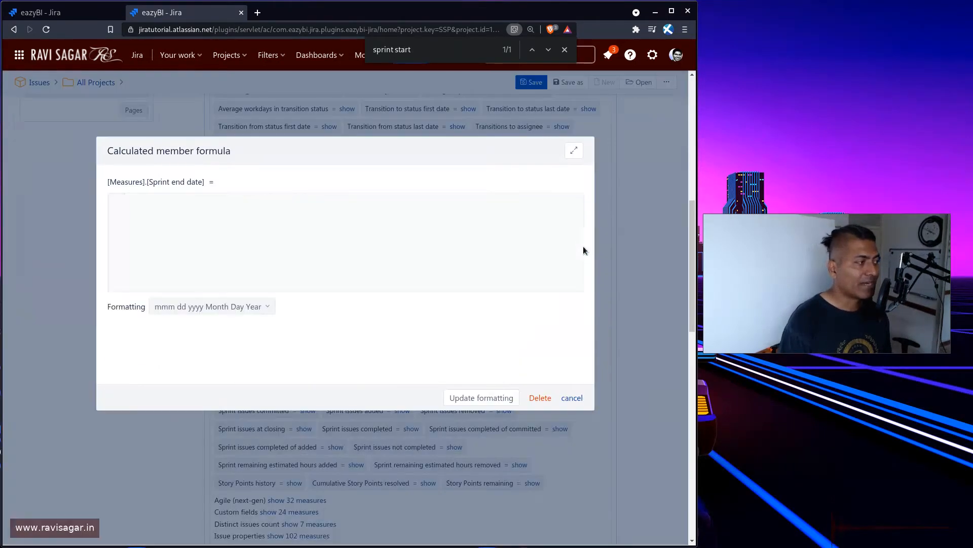
pyautogui.press('Escape')
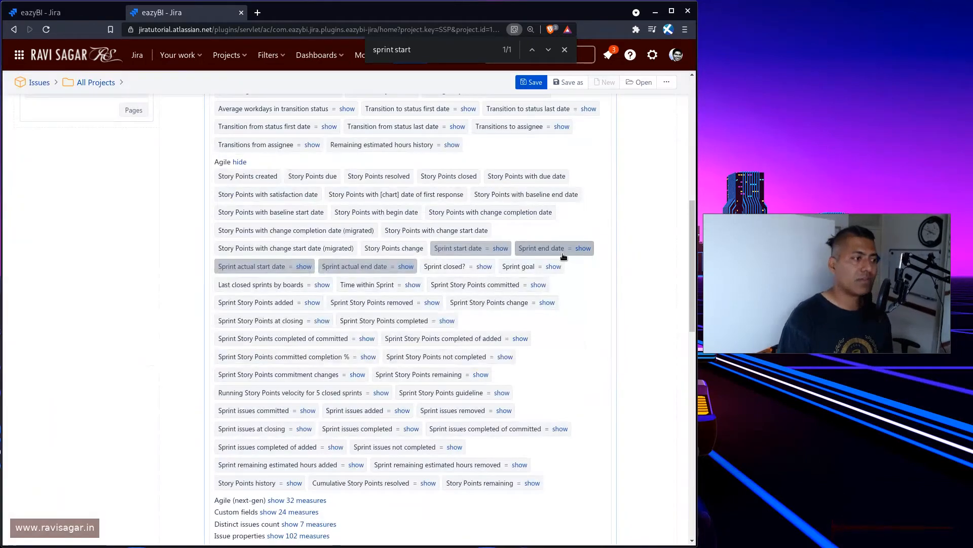
# Display the new report as a Gantt chart and widen its table area to show the sprint date columns
pyautogui.scroll(-10, 581, 263)
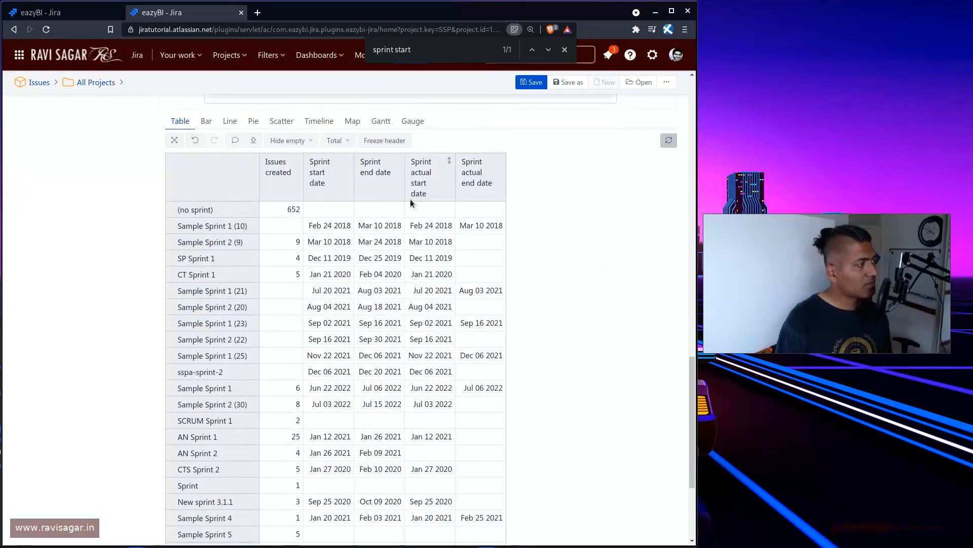
pyautogui.scroll(2, 405, 207)
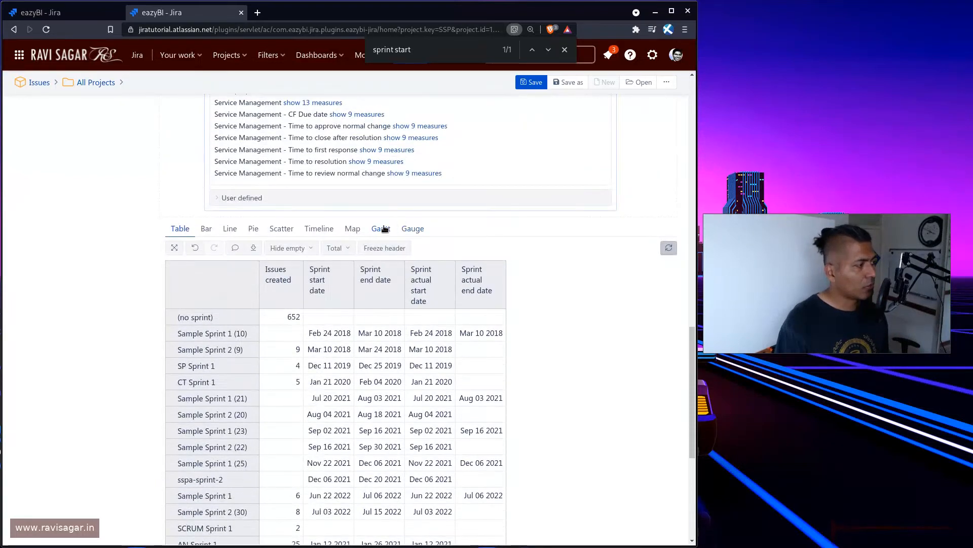
pyautogui.click(384, 228)
pyautogui.scroll(-6, 459, 391)
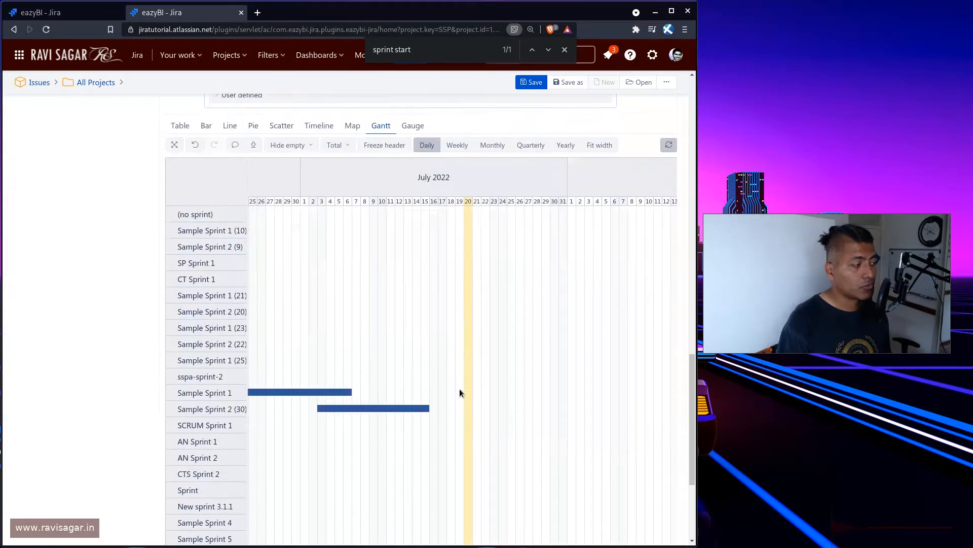
pyautogui.scroll(-1, 460, 388)
pyautogui.moveTo(248, 256)
pyautogui.mouseDown()
pyautogui.moveTo(465, 269)
pyautogui.moveTo(438, 272)
pyautogui.mouseUp()
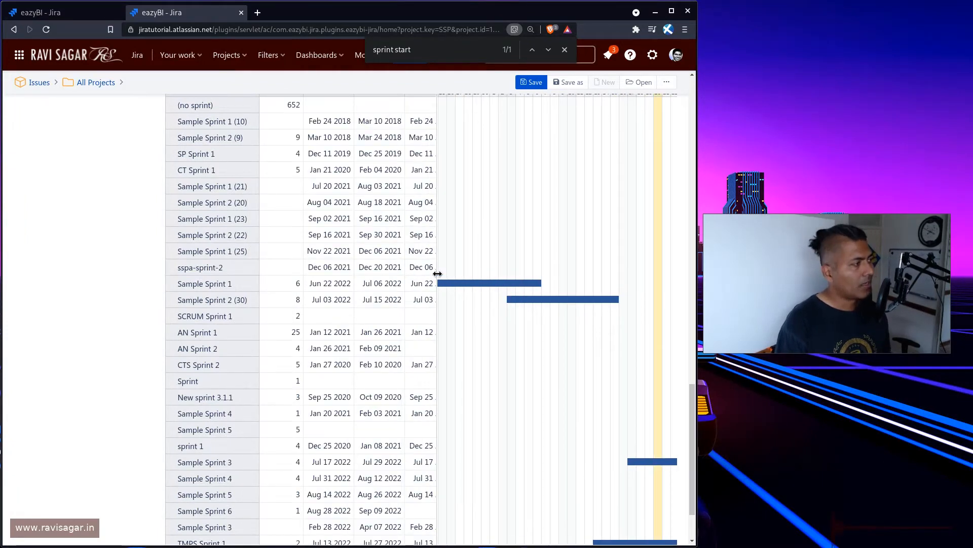
pyautogui.scroll(3, 441, 258)
# Compare the columns with the sprint-plan report and return to the Agile measures of the new report
pyautogui.hotkey('ctrl', 'shift', 'Tab')
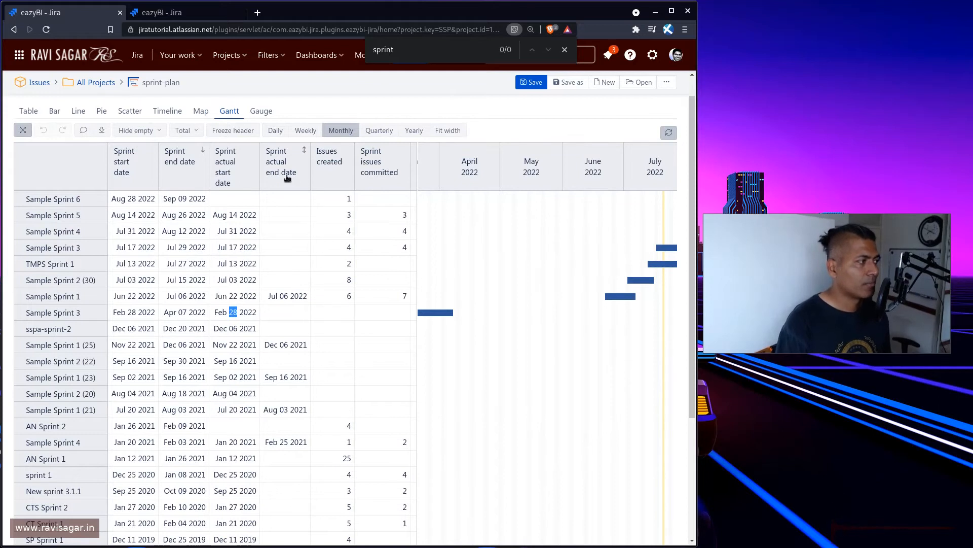
pyautogui.hotkey('ctrl', 'Tab')
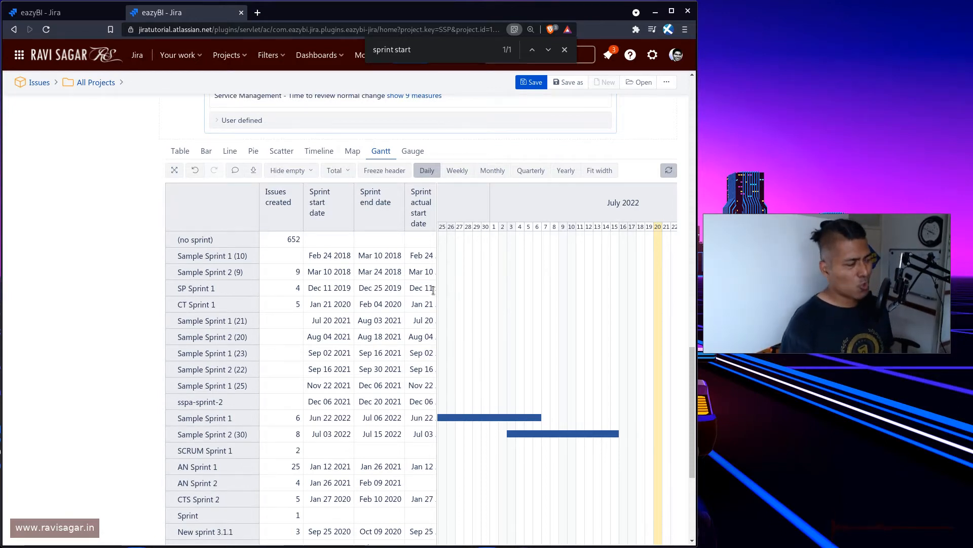
pyautogui.scroll(9, 433, 290)
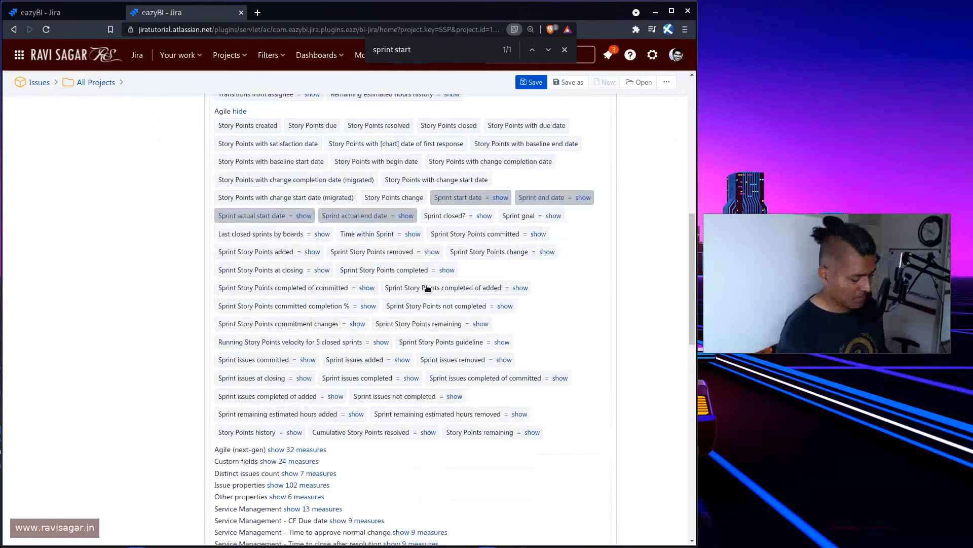
# Find "committ" on the page and add the Sprint issues committed, Sprint issues added and Sprint issues removed measures to the columns
pyautogui.hotkey('ctrl', 'f')
pyautogui.write('ove')
pyautogui.press('BackSpace')
pyautogui.press('BackSpace')
pyautogui.press('BackSpace')
pyautogui.press('BackSpace')
pyautogui.write('c')
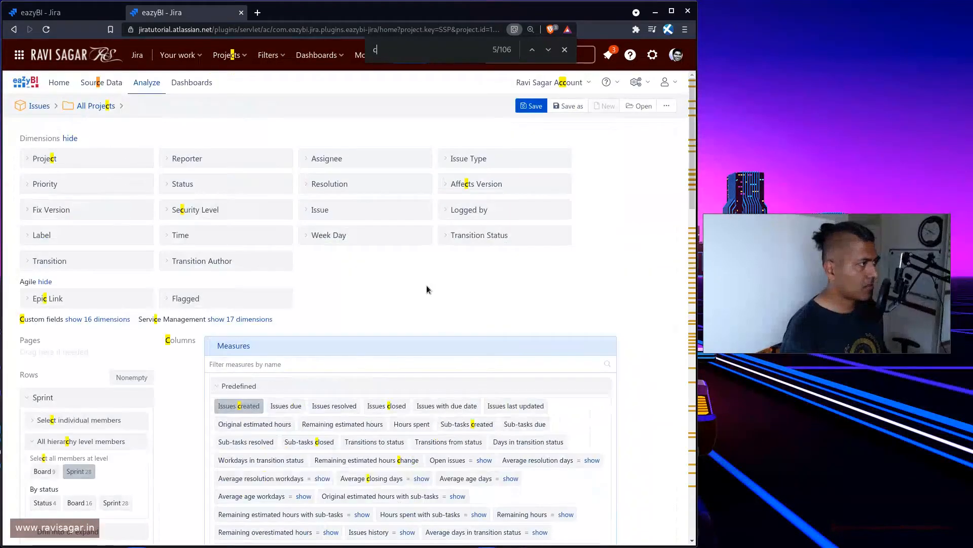
pyautogui.write('ommi')
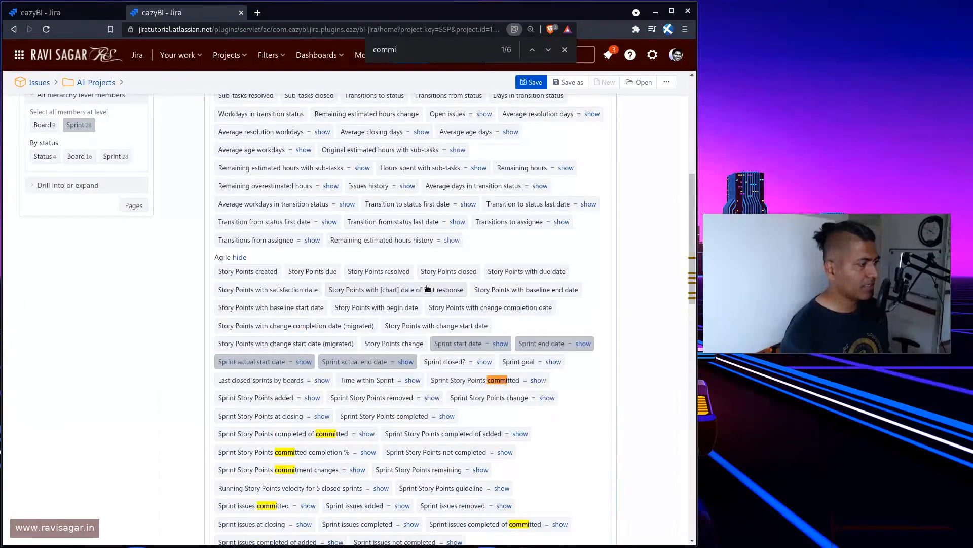
pyautogui.write('tt')
pyautogui.scroll(-3, 267, 365)
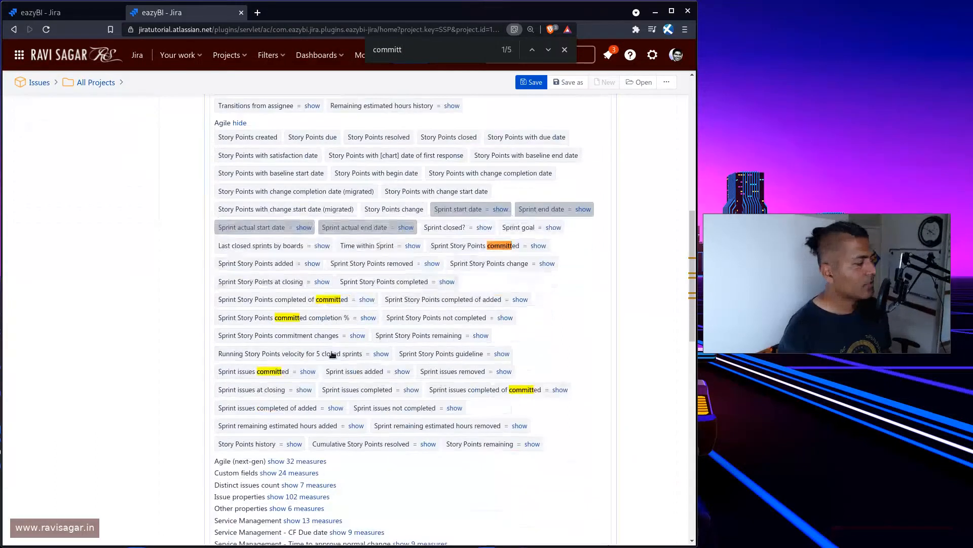
pyautogui.click(267, 373)
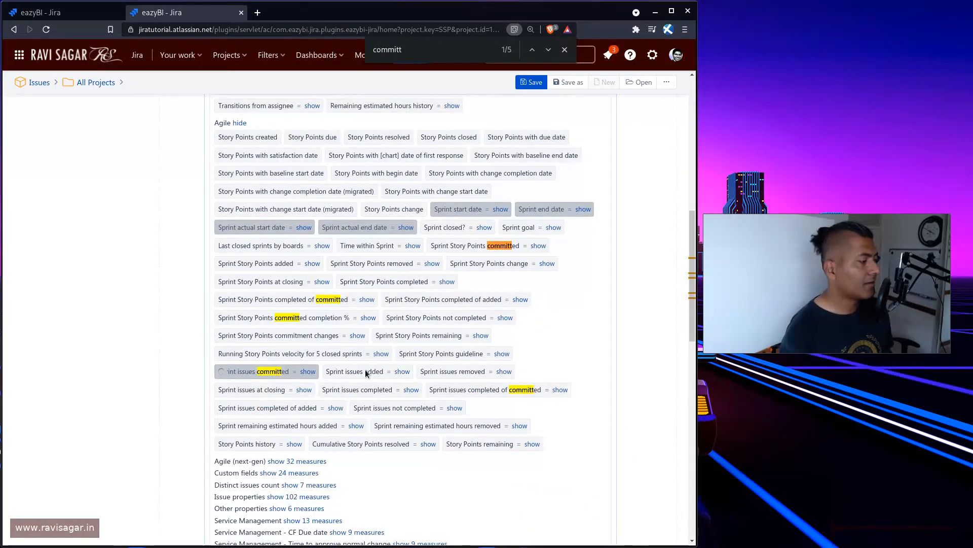
pyautogui.click(365, 371)
pyautogui.click(447, 370)
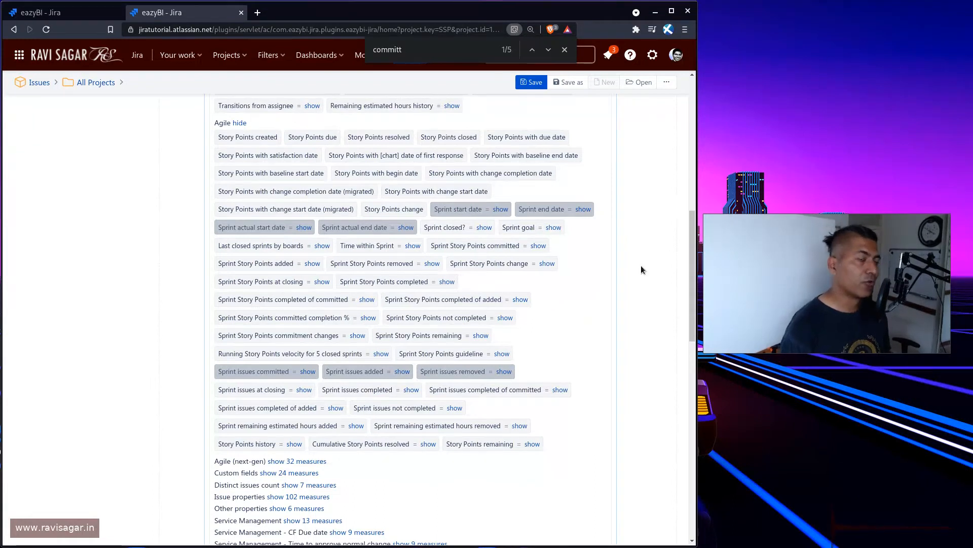
# Widen the table area of the Gantt report and review the sprint issues committed, added and removed columns
pyautogui.scroll(-10, 597, 262)
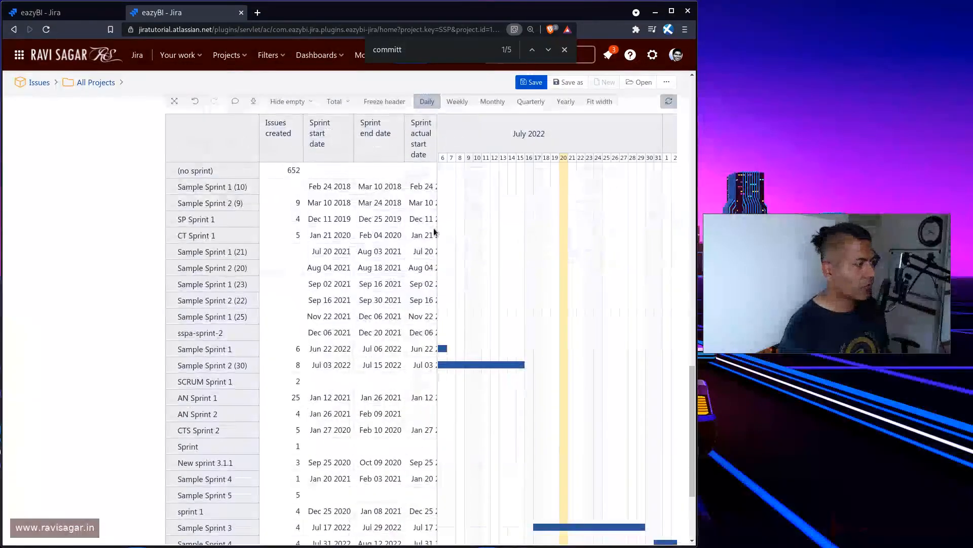
pyautogui.moveTo(436, 234); pyautogui.dragTo(524, 238)
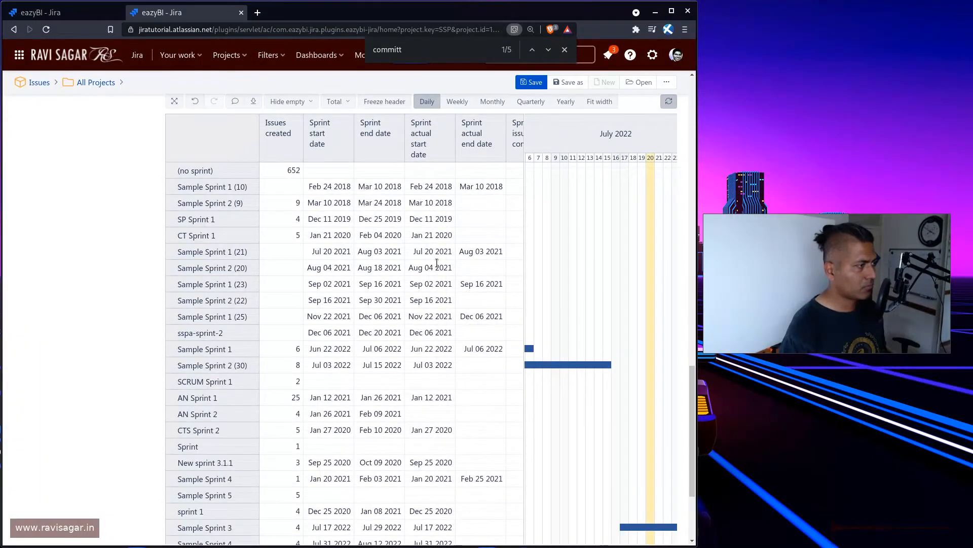
pyautogui.hscroll(3, 390, 251)
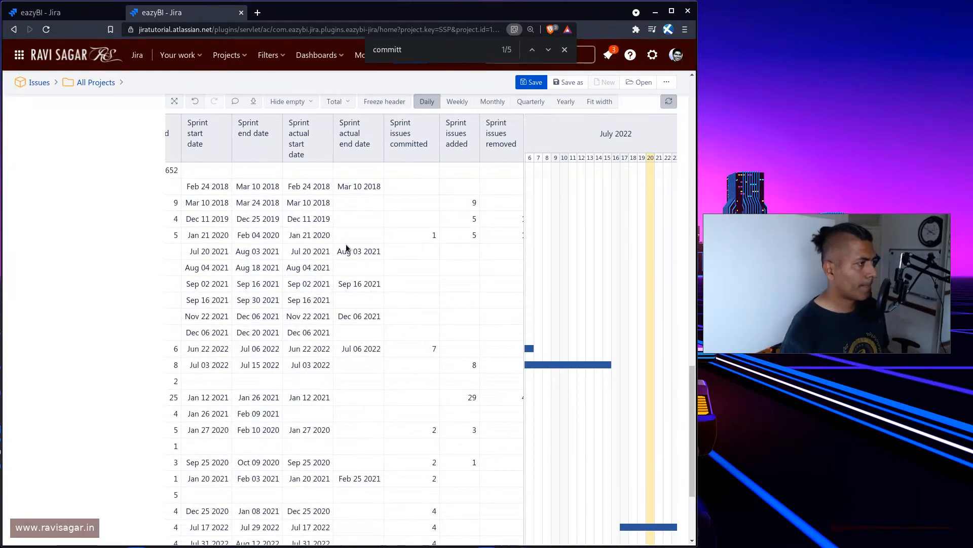
pyautogui.hscroll(-2, 347, 246)
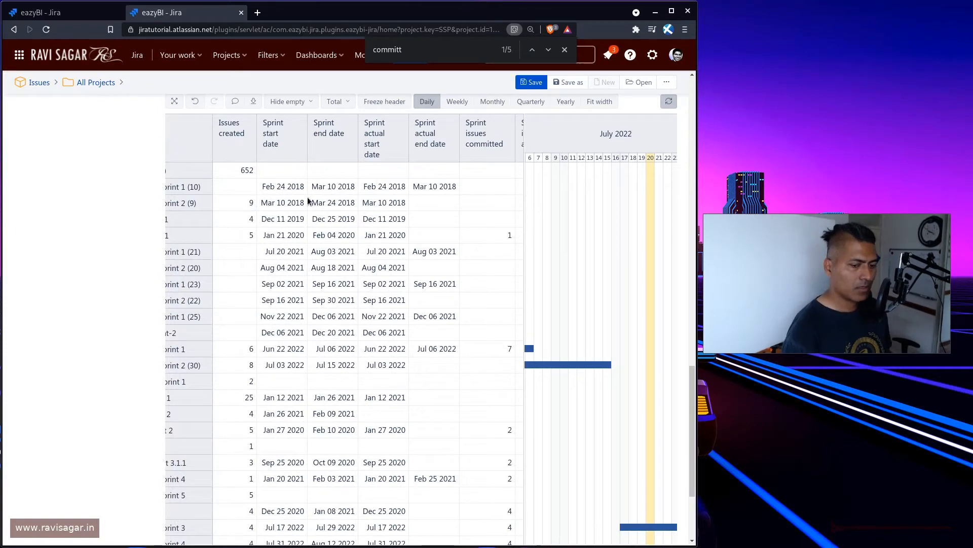
pyautogui.hscroll(2, 308, 201)
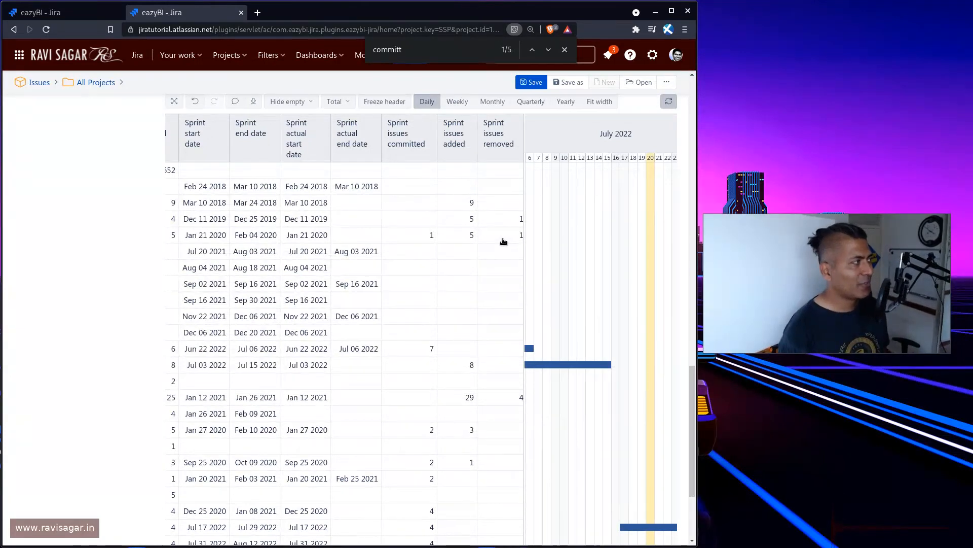
# Compare the columns with those of the sprint-plan report and return to the new report
pyautogui.hotkey('ctrl', 'shift', 'Tab')
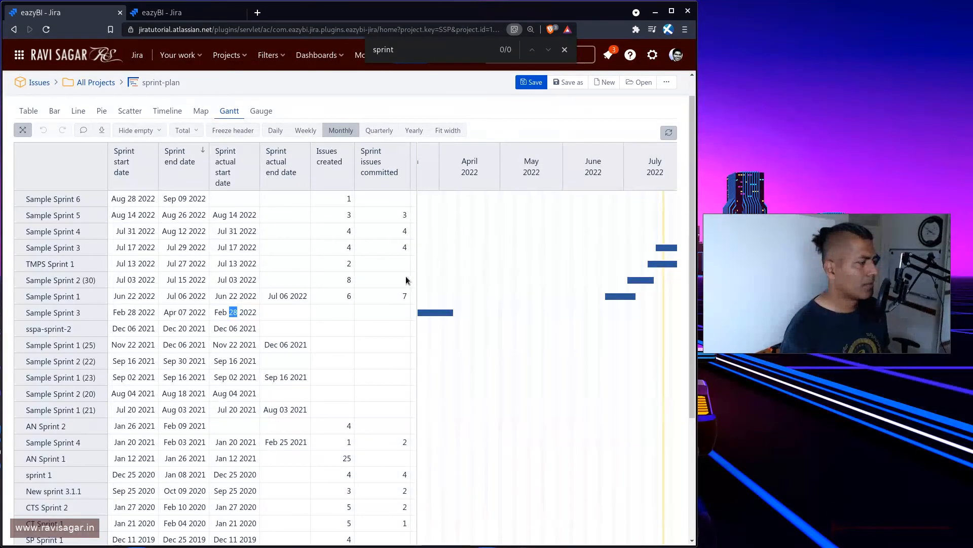
pyautogui.hscroll(5, 406, 276)
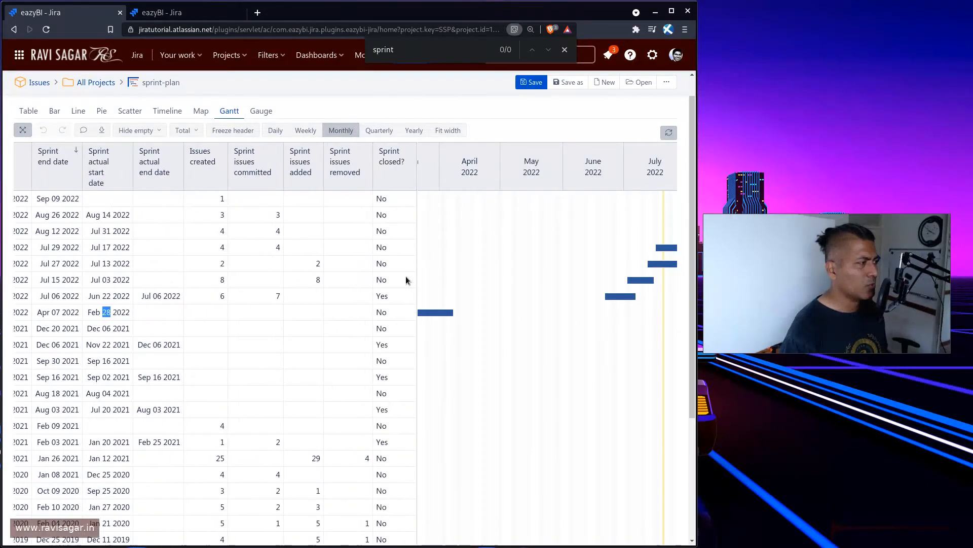
pyautogui.hscroll(-5, 406, 275)
pyautogui.hotkey('ctrl', 'Tab')
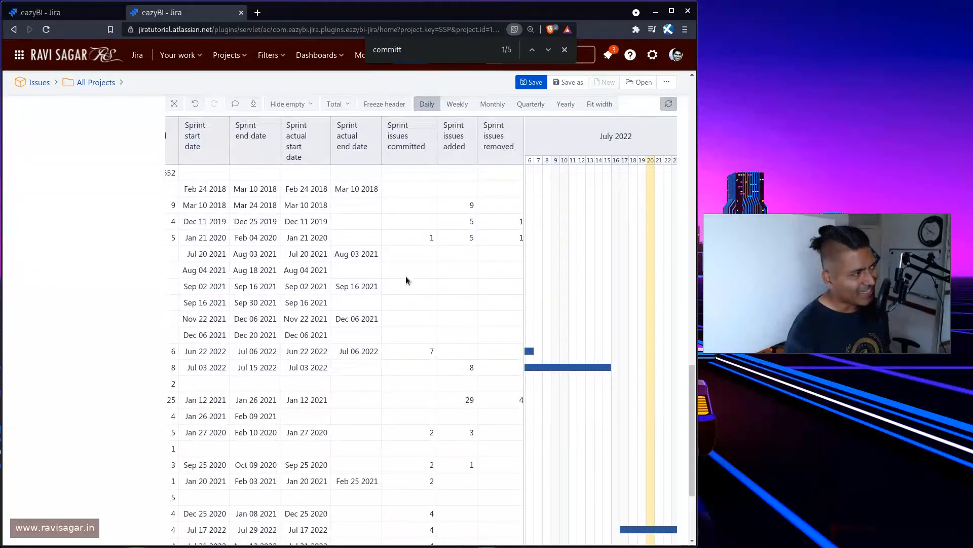
# Add the predefined Issues resolved measure to the columns and bring its column into view in the Gantt table
pyautogui.scroll(8, 406, 276)
pyautogui.scroll(8, 403, 284)
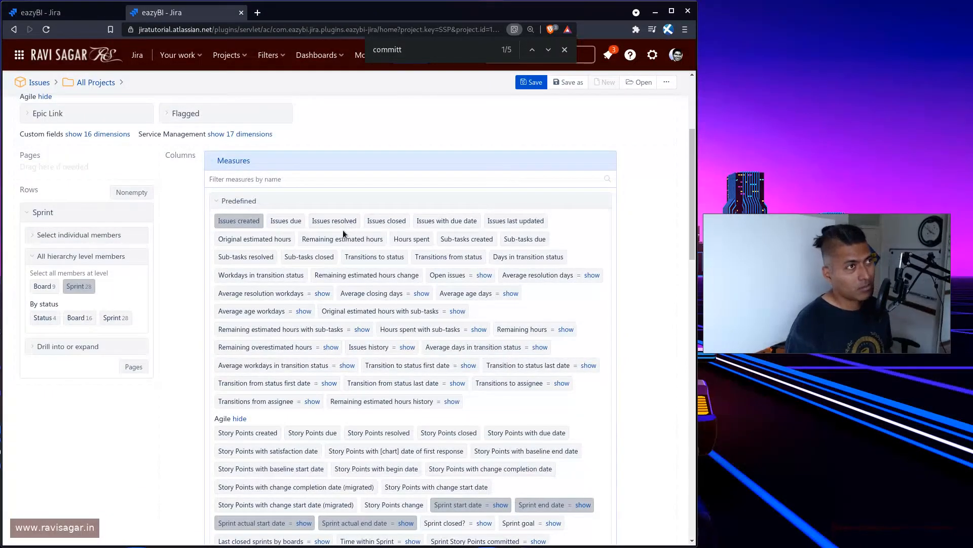
pyautogui.click(339, 220)
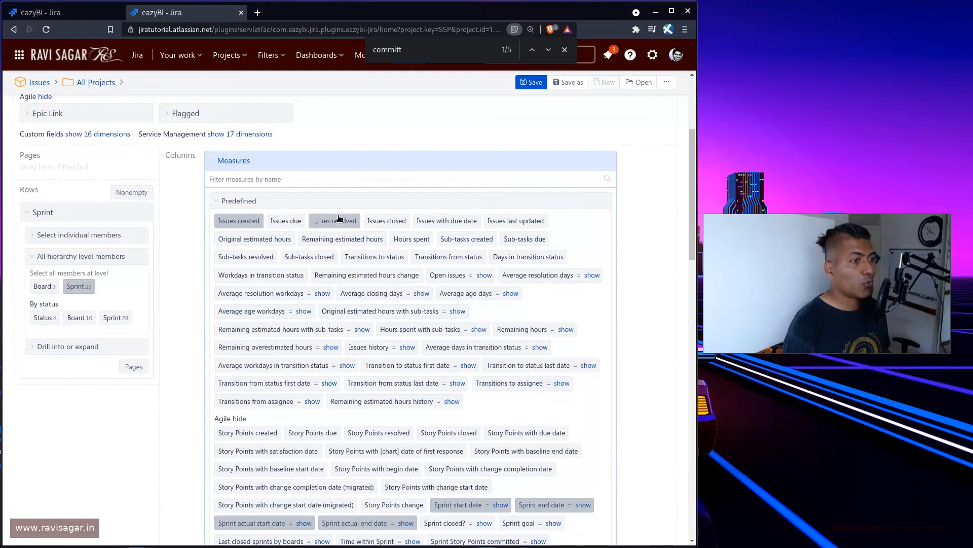
pyautogui.scroll(-10, 336, 254)
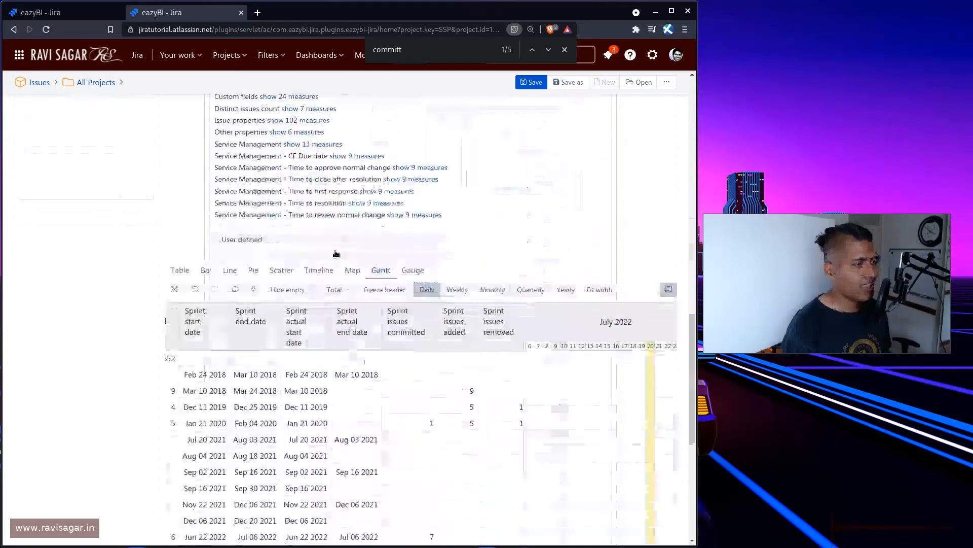
pyautogui.scroll(-1, 396, 384)
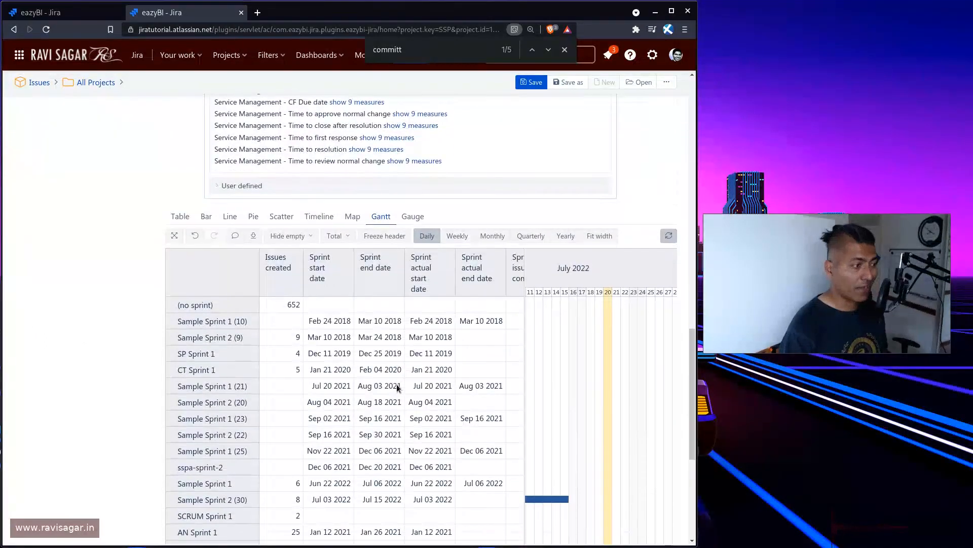
pyautogui.hscroll(5, 397, 384)
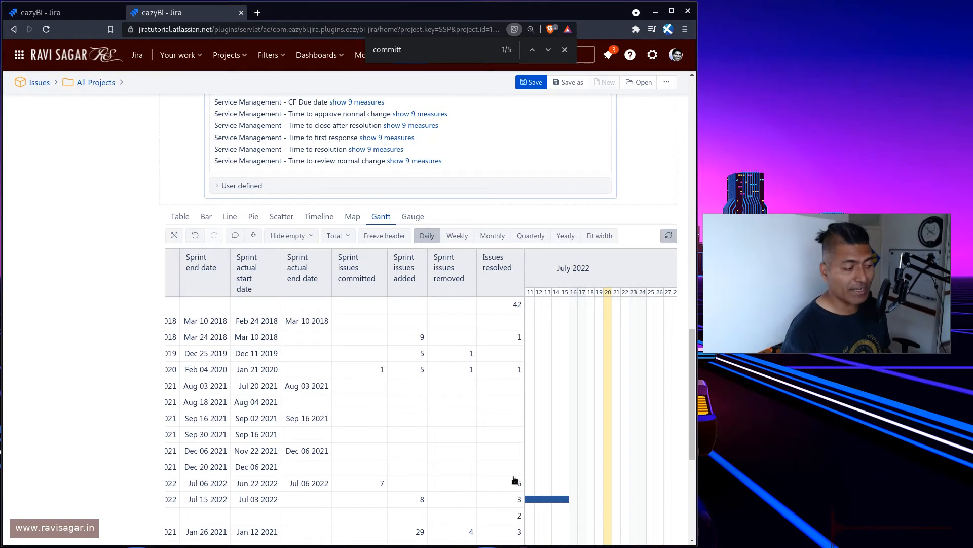
# Look over the sprint bars at earlier dates and narrow the table area to give the Gantt timeline more room
pyautogui.scroll(-3, 551, 453)
pyautogui.scroll(-1, 547, 412)
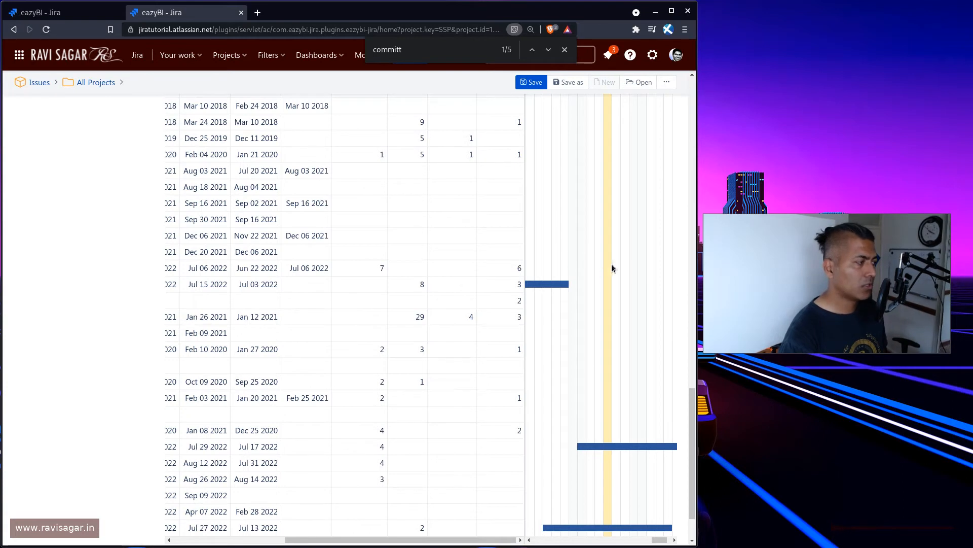
pyautogui.hscroll(-5, 588, 267)
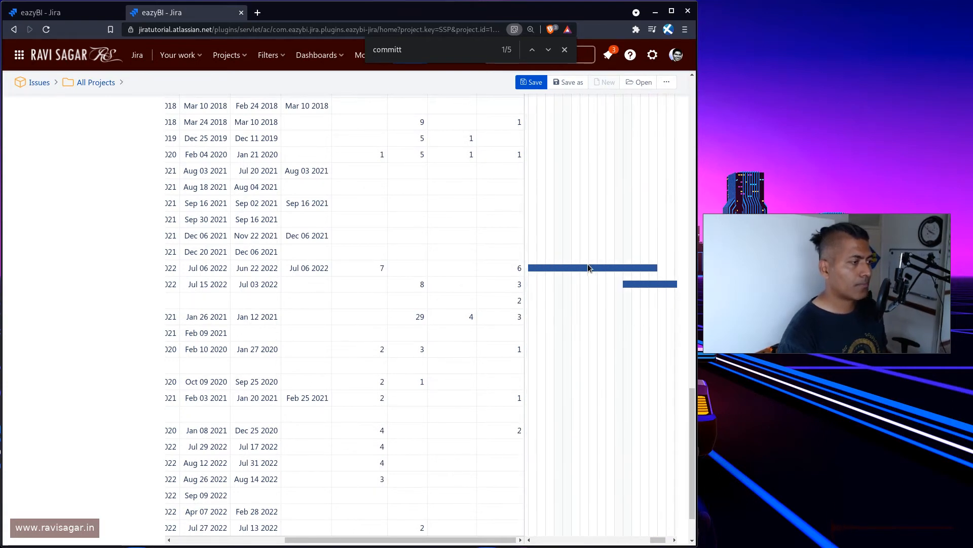
pyautogui.moveTo(576, 268)
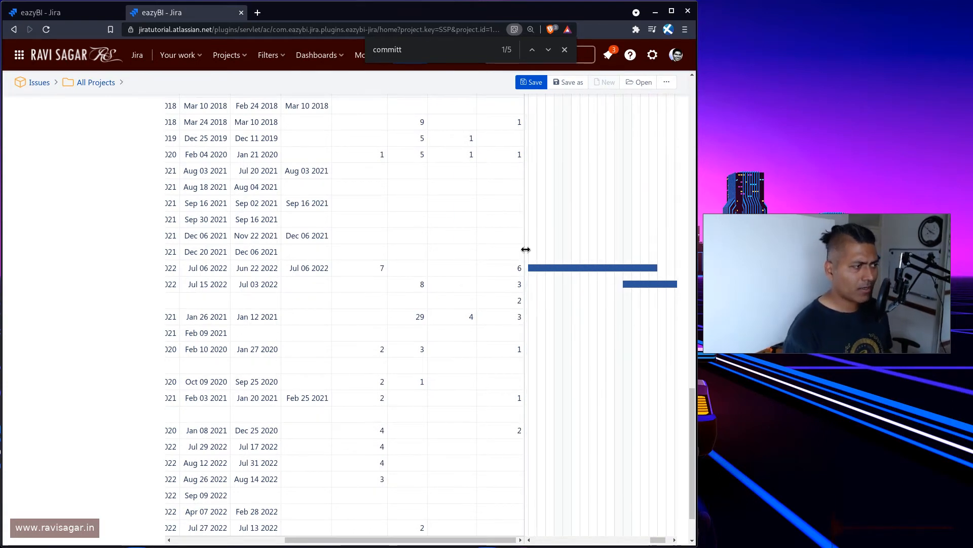
pyautogui.moveTo(525, 249); pyautogui.dragTo(453, 244)
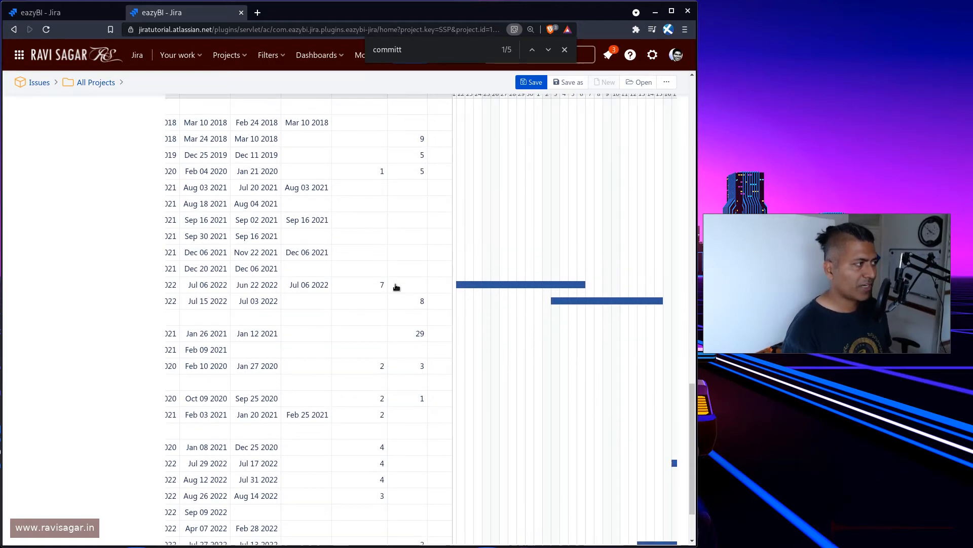
# Expand the user defined measures and add Resolved % to the report columns
pyautogui.scroll(15, 397, 287)
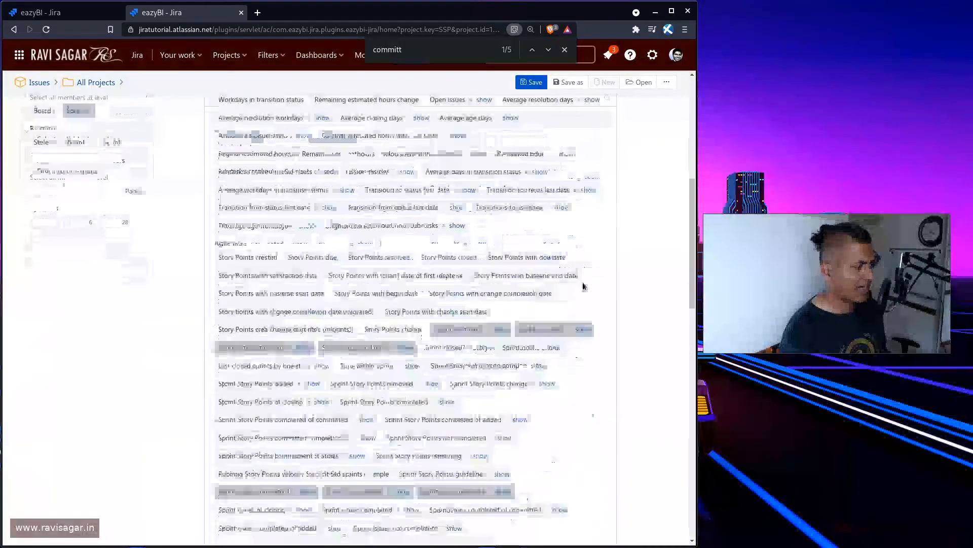
pyautogui.scroll(-10, 583, 287)
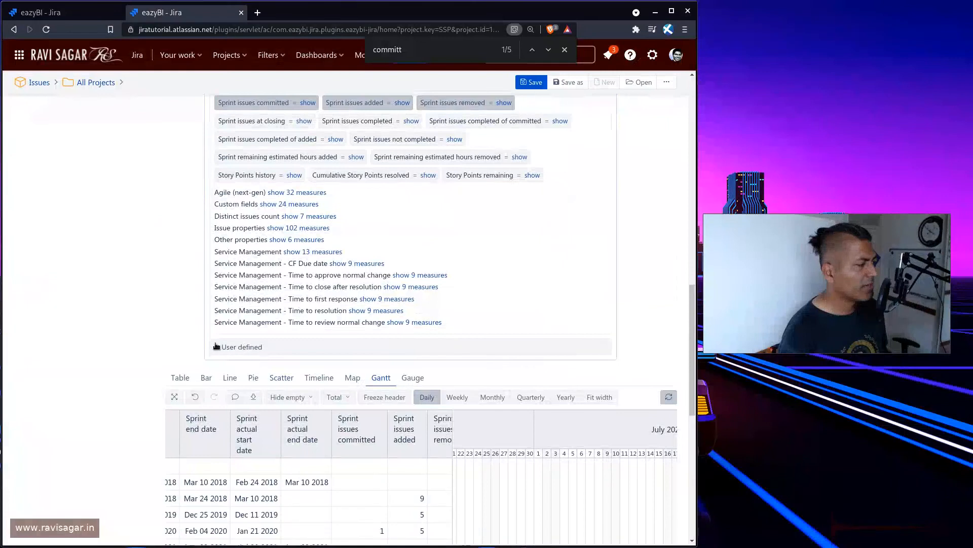
pyautogui.click(217, 346)
pyautogui.scroll(-3, 393, 273)
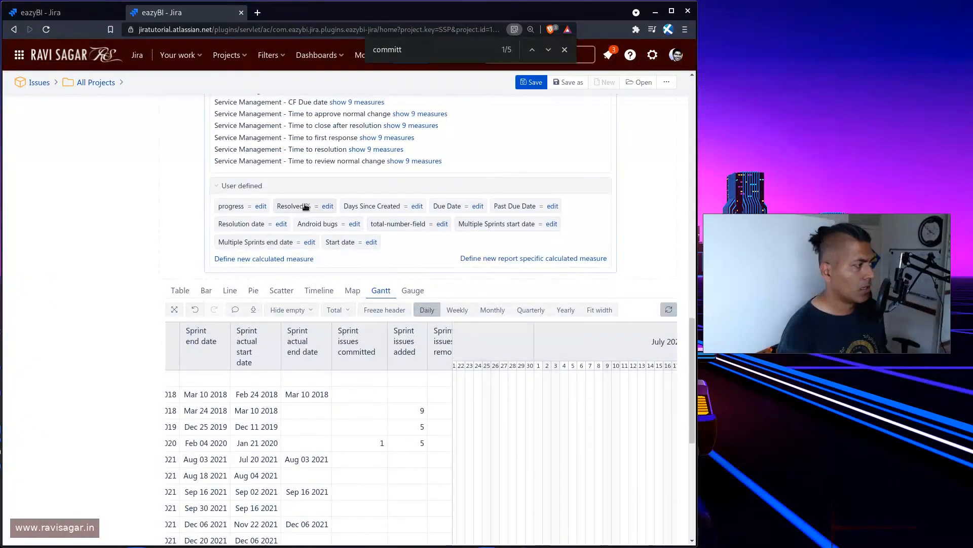
pyautogui.scroll(-5, 574, 223)
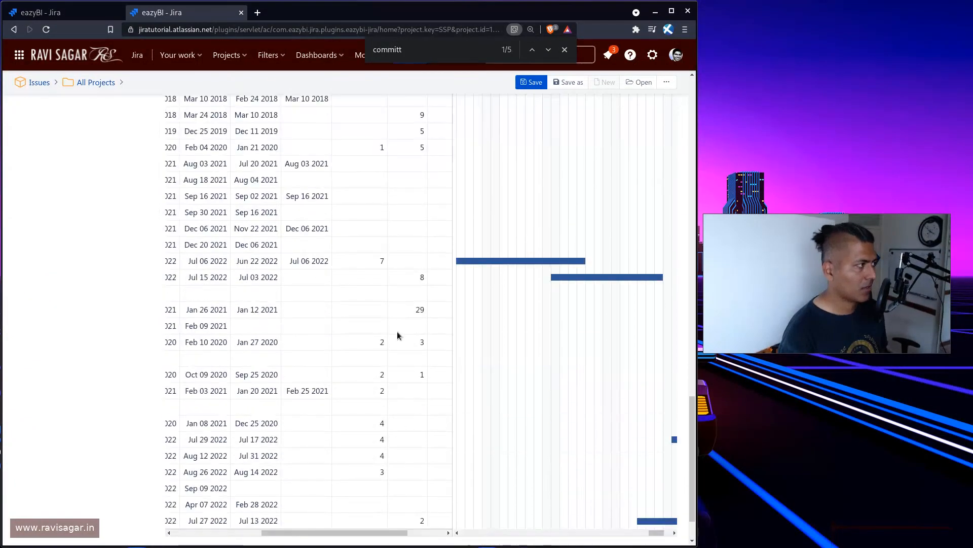
pyautogui.scroll(3, 397, 335)
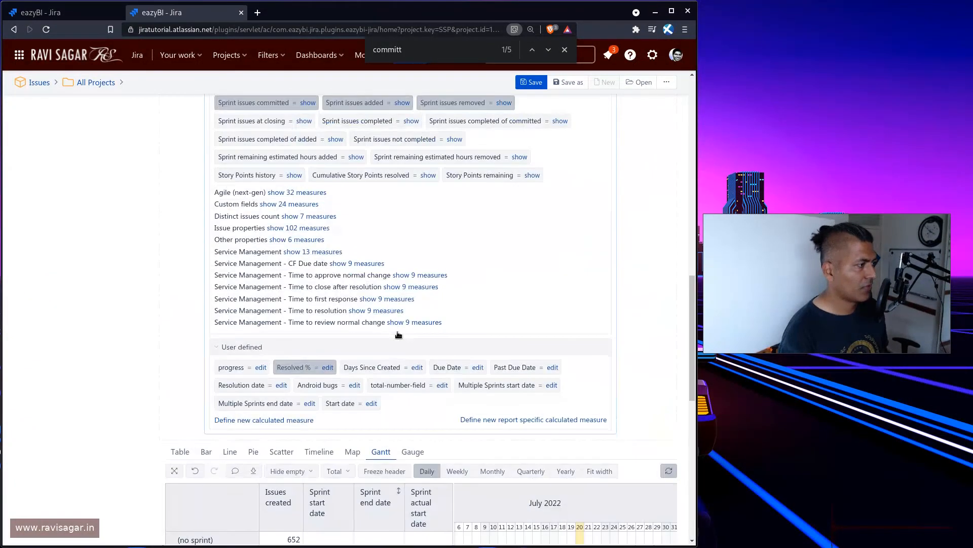
# Examine the Resolved % column against the issue count columns and the progress colouring of the sprint bars
pyautogui.scroll(-7, 396, 336)
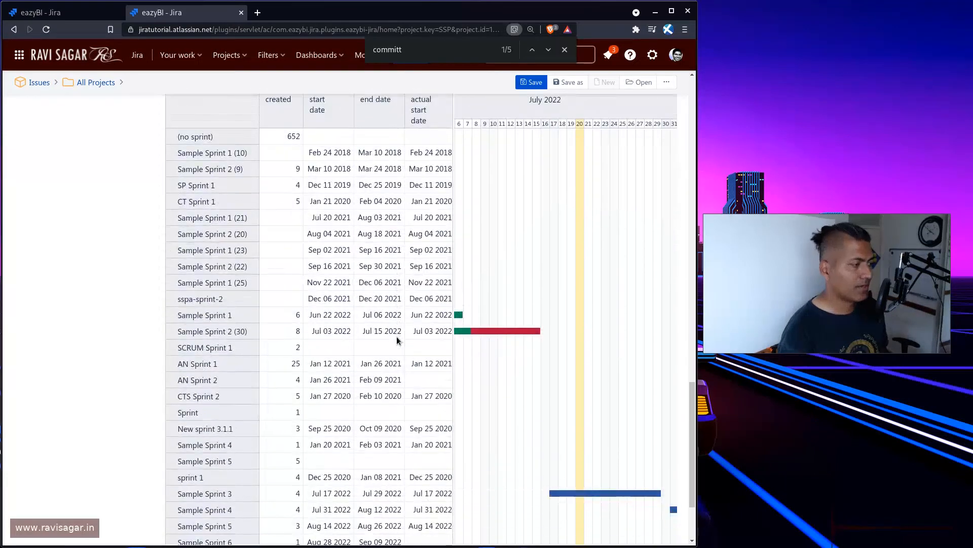
pyautogui.scroll(-1, 396, 336)
pyautogui.hscroll(5, 396, 336)
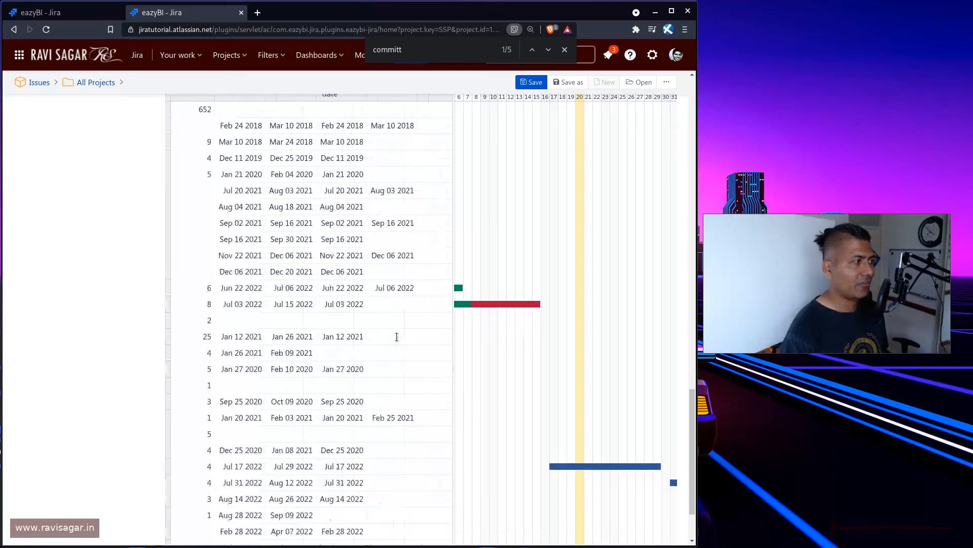
pyautogui.hscroll(4, 397, 337)
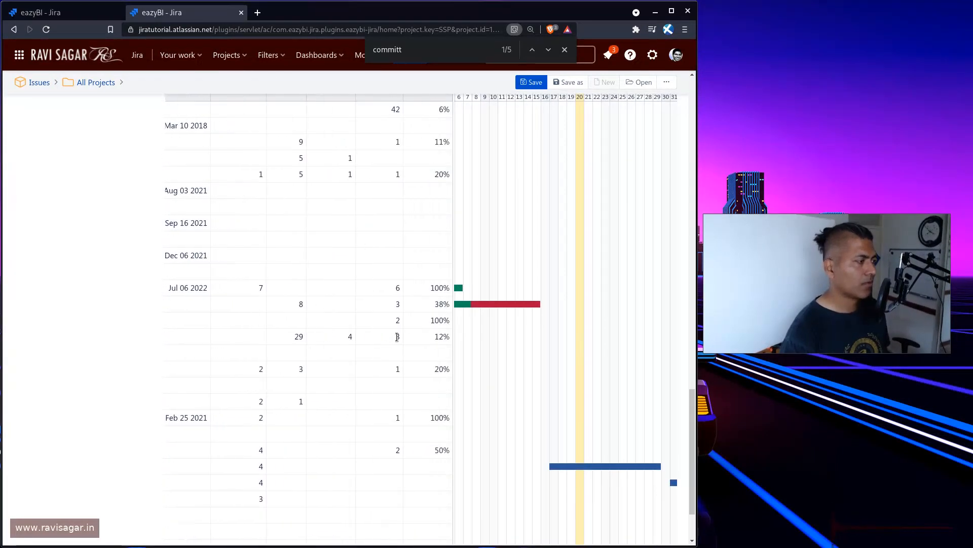
pyautogui.scroll(3, 402, 345)
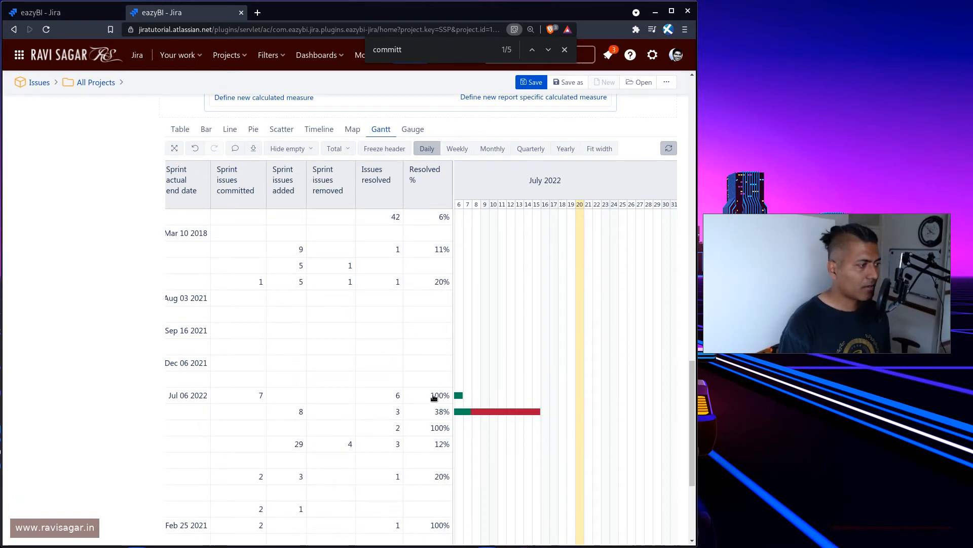
pyautogui.scroll(-2, 432, 394)
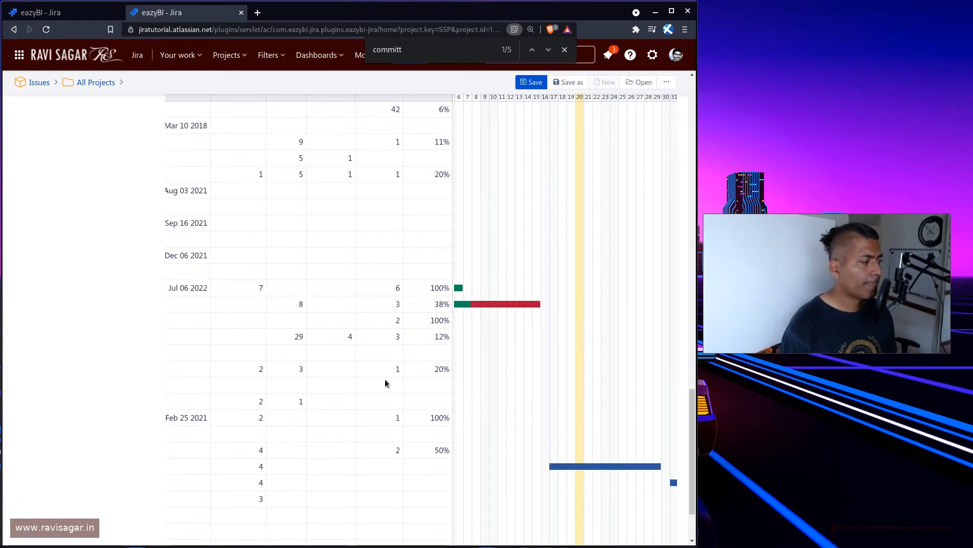
pyautogui.scroll(-2, 389, 377)
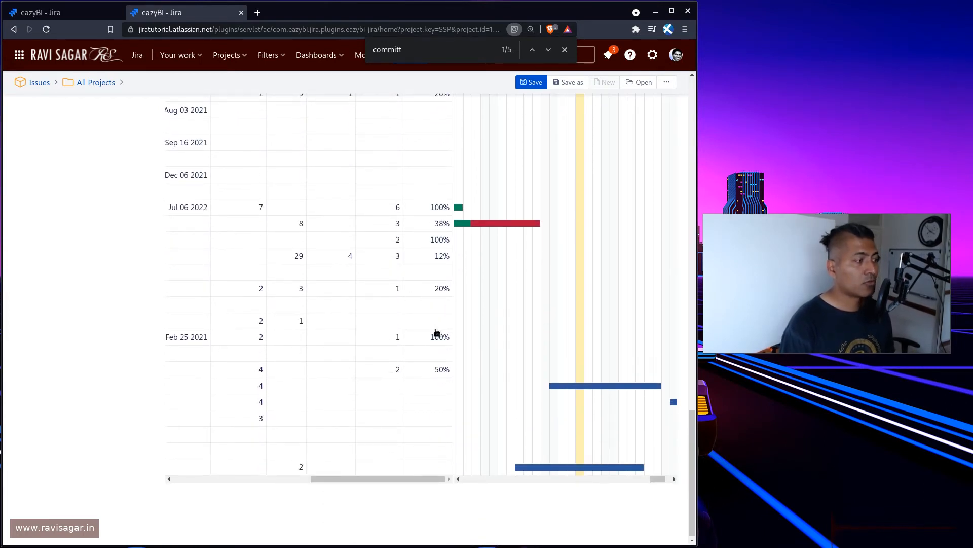
pyautogui.scroll(4, 286, 353)
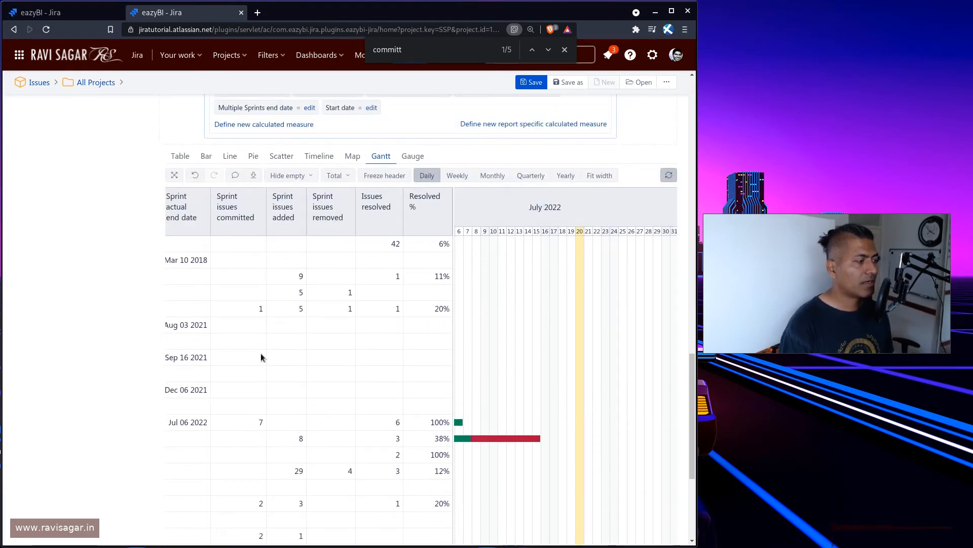
pyautogui.hscroll(-3, 261, 354)
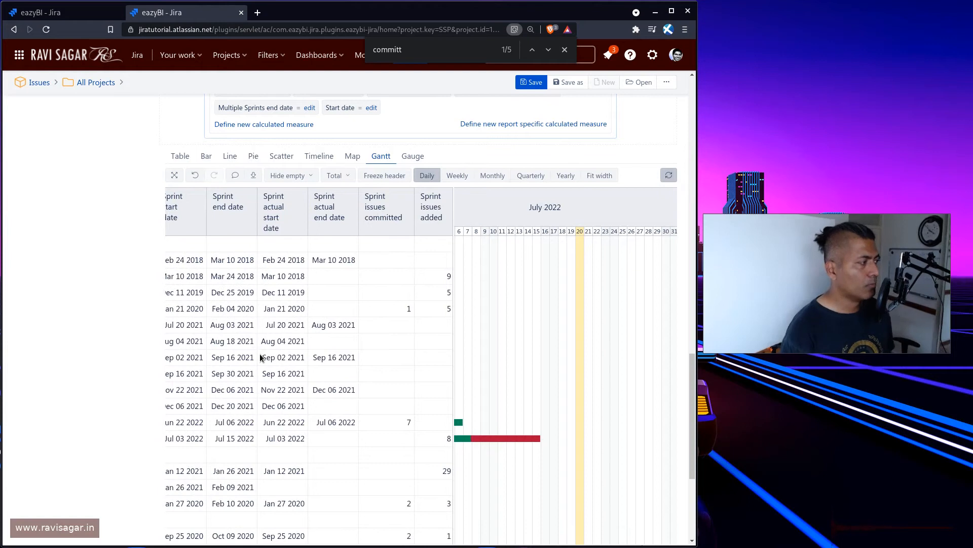
# Move the Issues created column to directly before Sprint issues committed in the Gantt table
pyautogui.hscroll(-3, 261, 357)
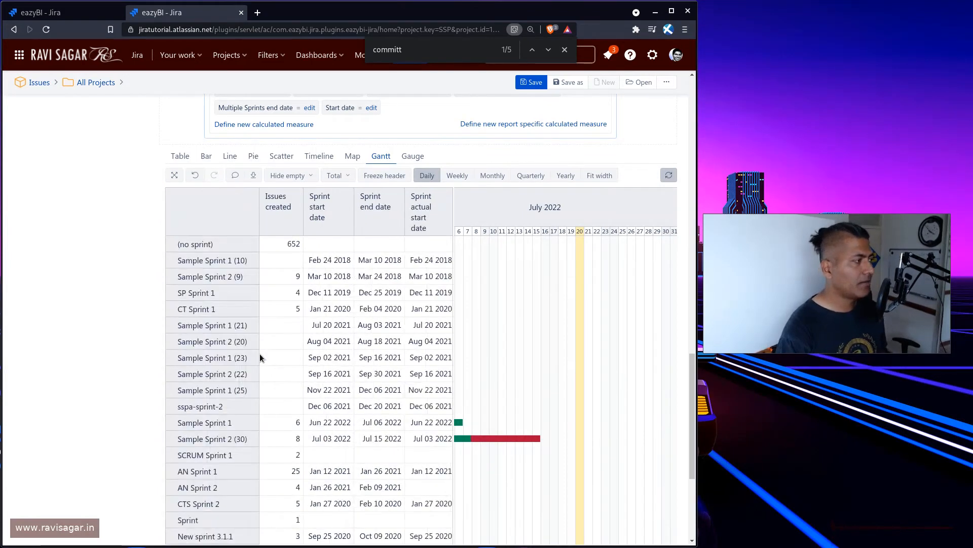
pyautogui.moveTo(276, 203); pyautogui.dragTo(370, 206)
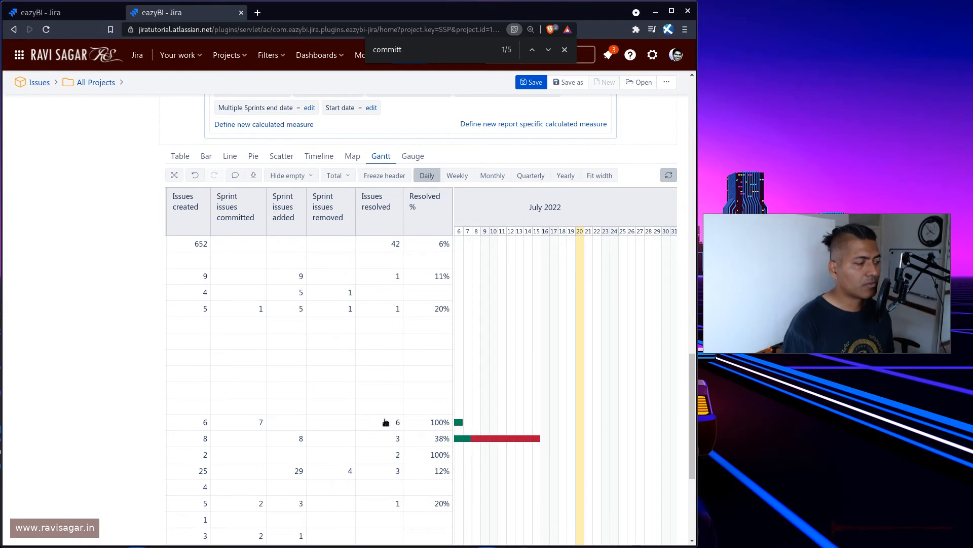
# Examine the measure details of the Sample Sprint 2 (30) bar and compare the neighbouring sprint bars along the daily timeline
pyautogui.scroll(-2, 386, 422)
pyautogui.scroll(-1, 386, 422)
pyautogui.moveTo(494, 306)
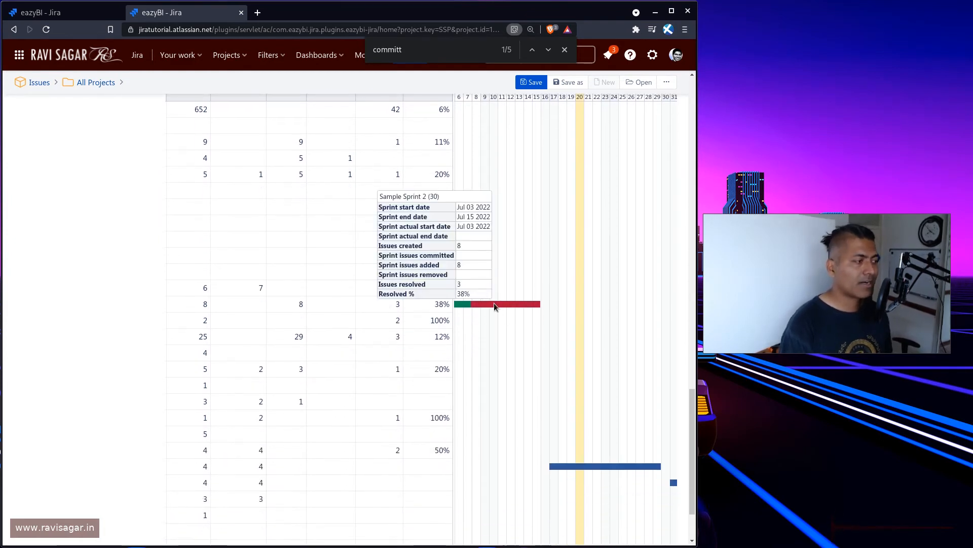
pyautogui.hscroll(-2, 466, 305)
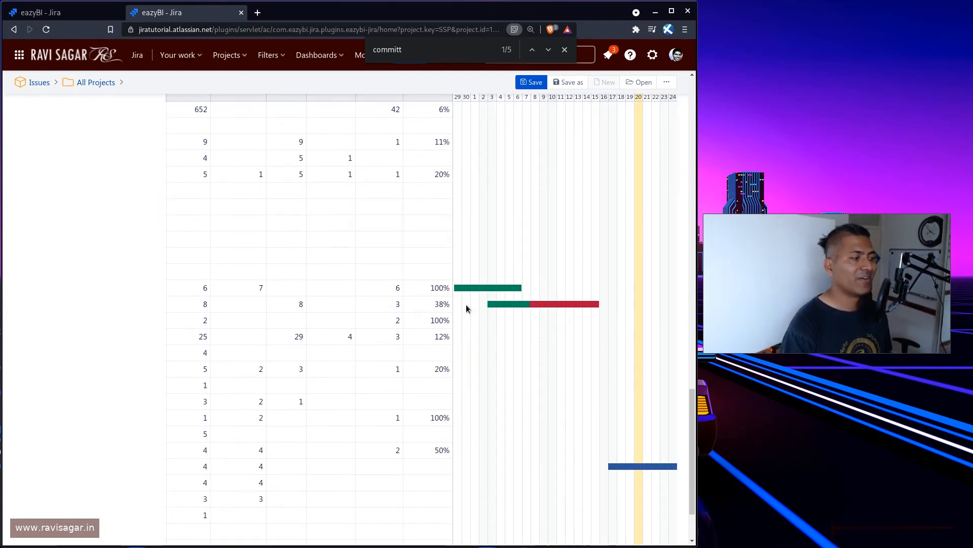
pyautogui.hscroll(4, 467, 308)
pyautogui.hscroll(-5, 466, 309)
pyautogui.scroll(2, 467, 310)
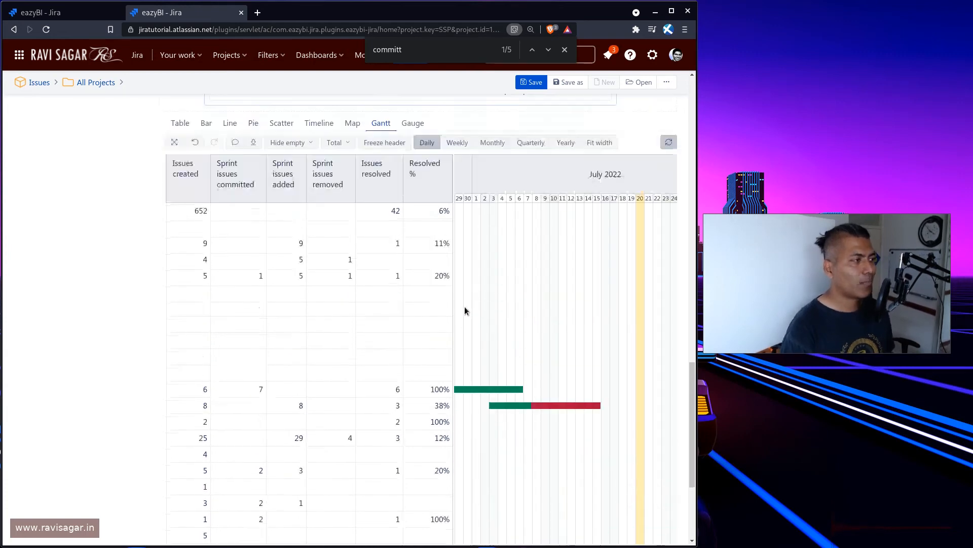
pyautogui.scroll(3, 466, 310)
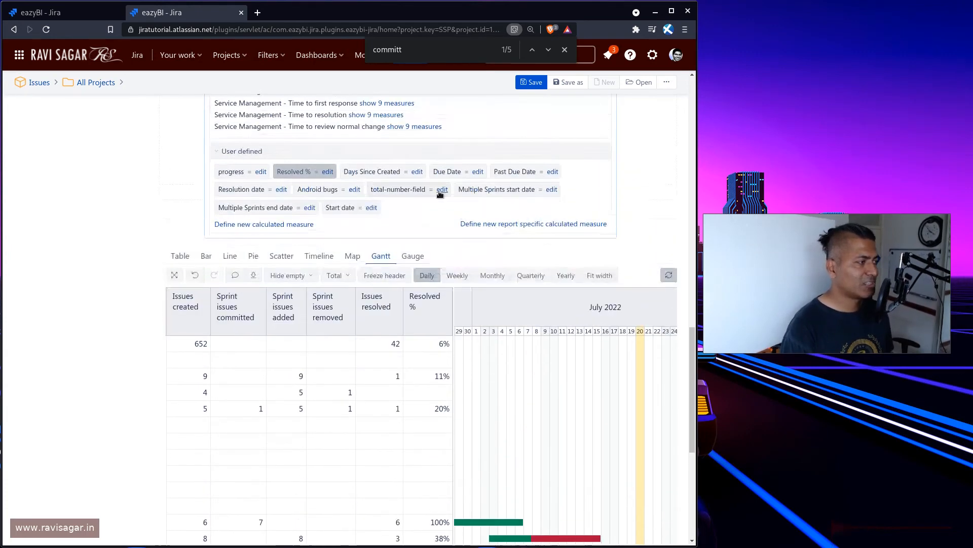
# Switch the Gantt timeline to the monthly scale and inspect the Sample Sprint 1 bar's details
pyautogui.click(487, 283)
pyautogui.scroll(-3, 516, 210)
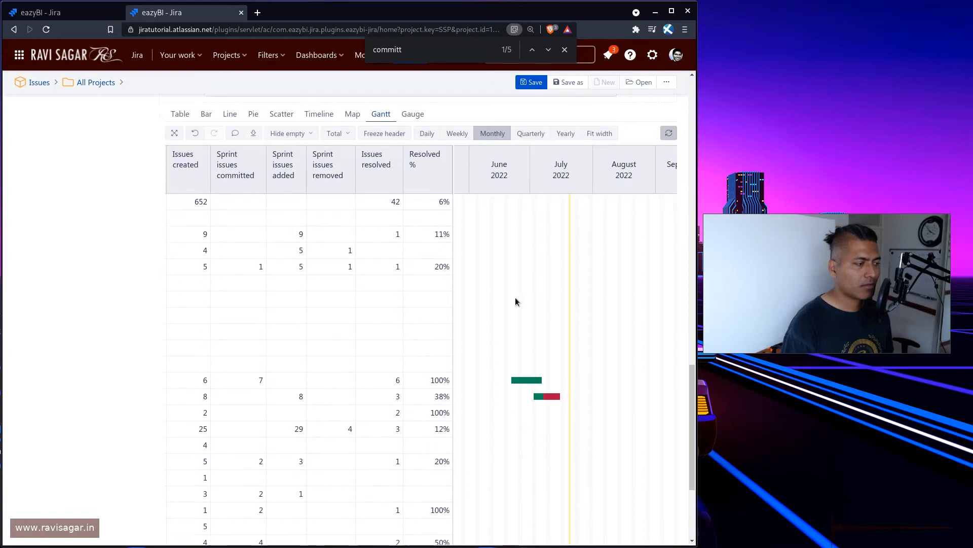
pyautogui.scroll(-4, 515, 302)
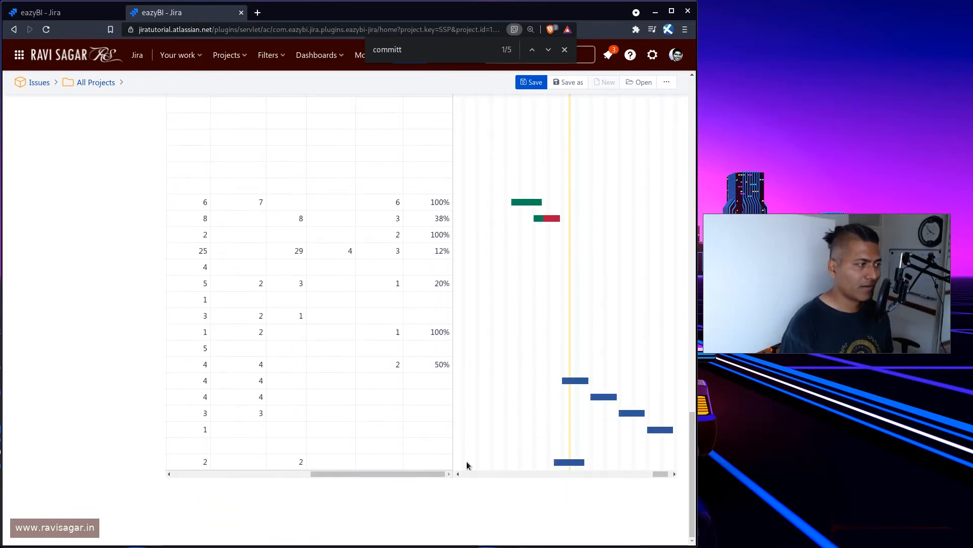
pyautogui.scroll(2, 491, 394)
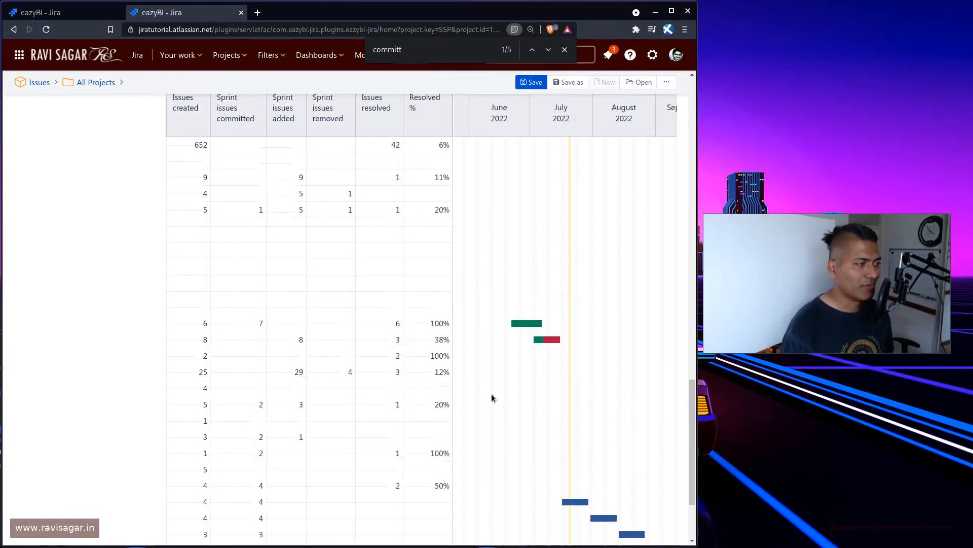
pyautogui.moveTo(527, 338)
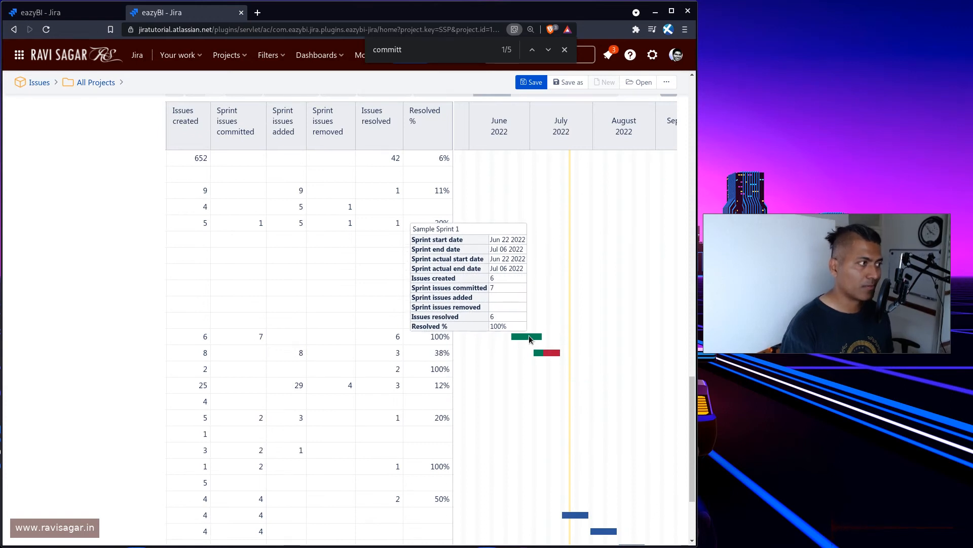
pyautogui.scroll(4, 496, 314)
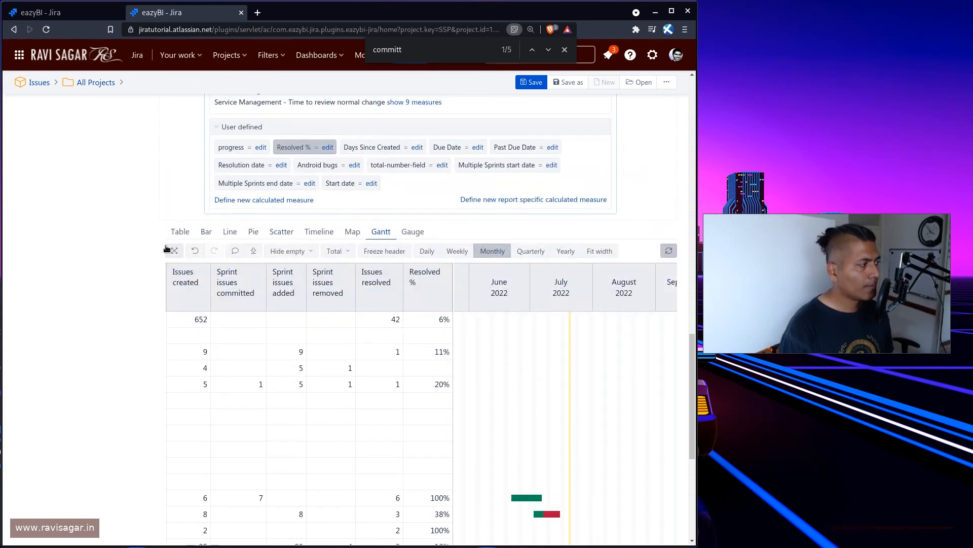
# Maximize the report by hiding its dimension settings, and set the Gantt timeline scale to weekly
pyautogui.click(170, 250)
pyautogui.scroll(5, 579, 390)
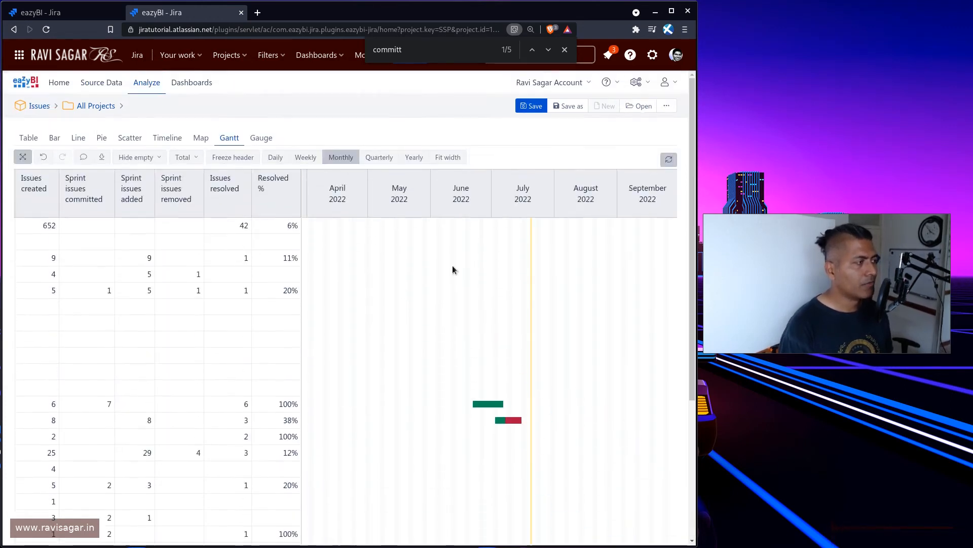
pyautogui.click(374, 161)
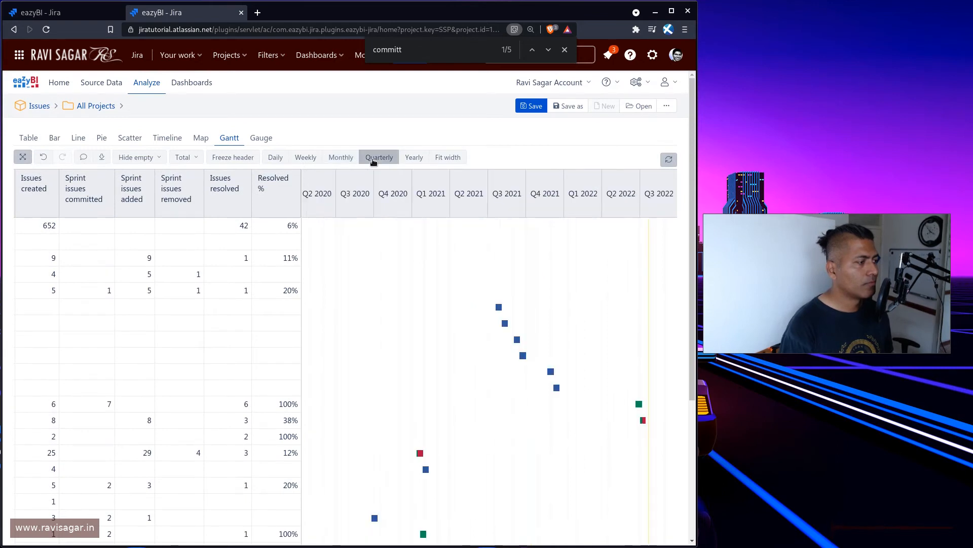
pyautogui.click(342, 158)
pyautogui.click(307, 157)
pyautogui.scroll(-3, 457, 264)
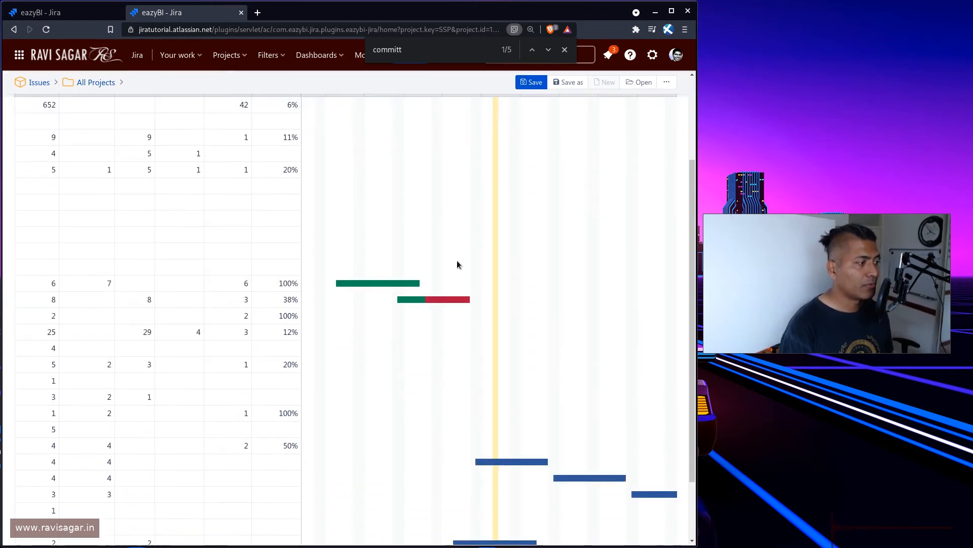
pyautogui.scroll(-2, 457, 264)
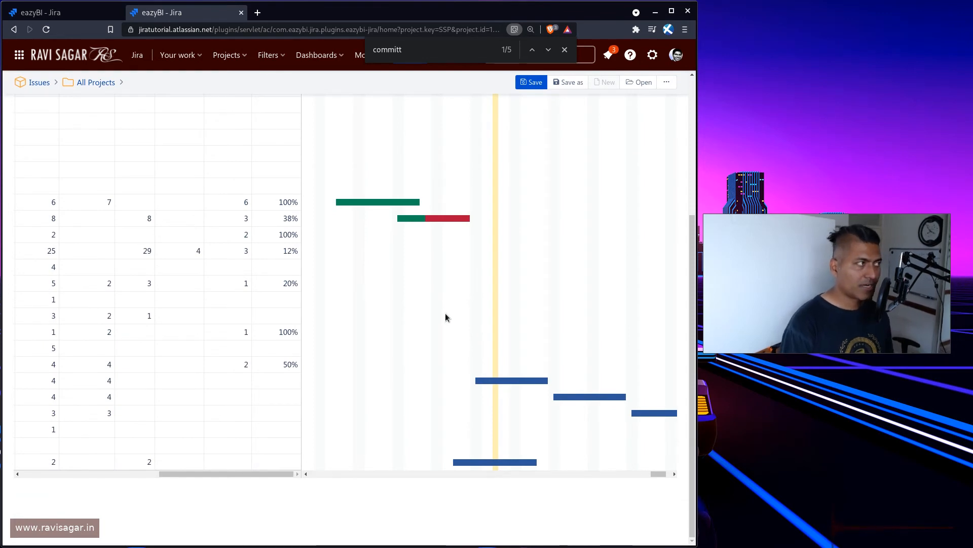
# Switch to the saved sprint-plan report and review its sprint rows, date columns and monthly Gantt bars for comparison
pyautogui.hotkey('ctrl', 'Tab')
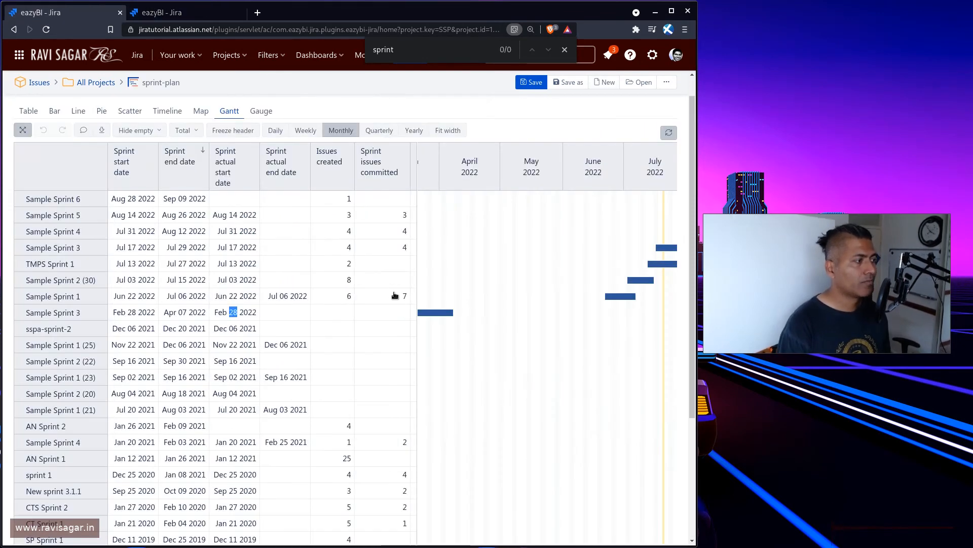
pyautogui.scroll(-1, 395, 294)
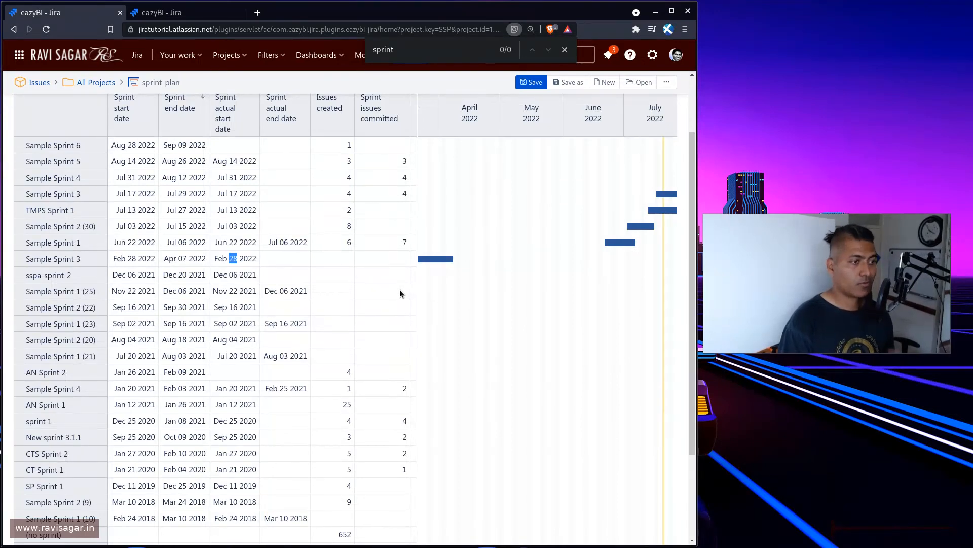
pyautogui.scroll(3, 388, 268)
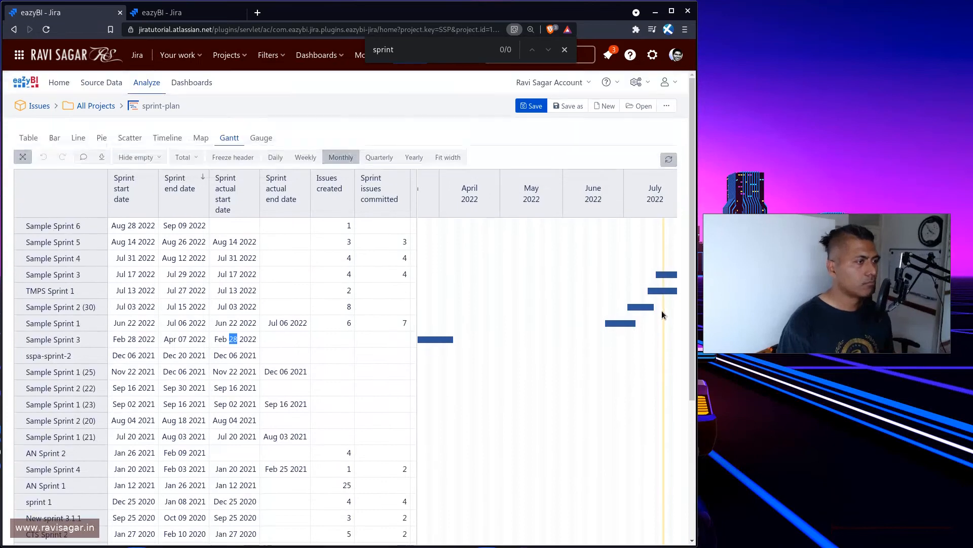
pyautogui.scroll(-4, 648, 311)
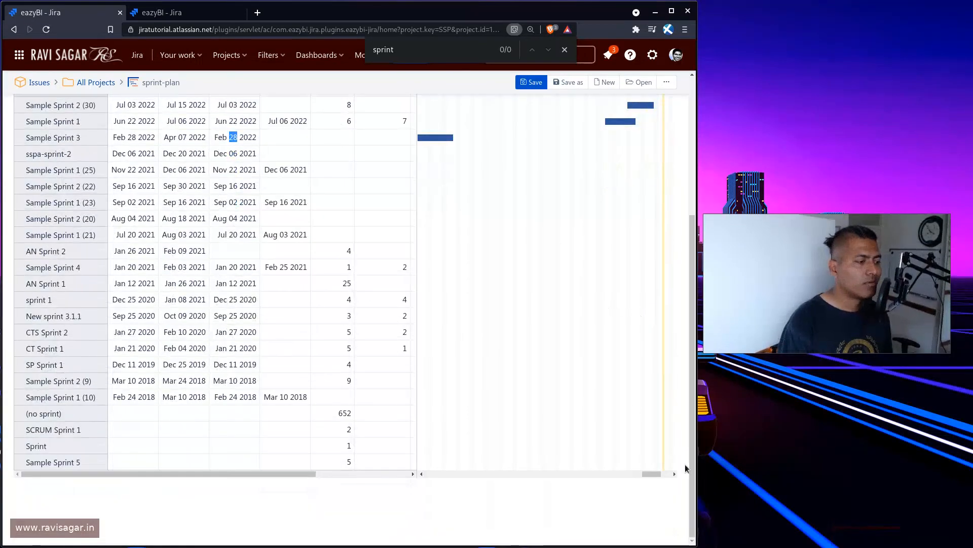
pyautogui.moveTo(650, 475)
pyautogui.mouseDown()
pyautogui.moveTo(659, 475)
pyautogui.moveTo(650, 470)
pyautogui.mouseUp()
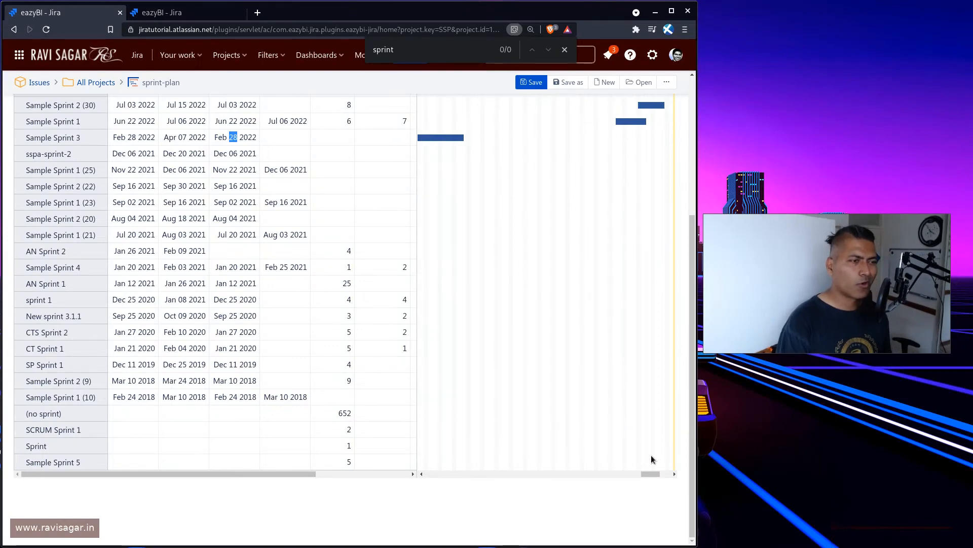
pyautogui.scroll(3, 641, 438)
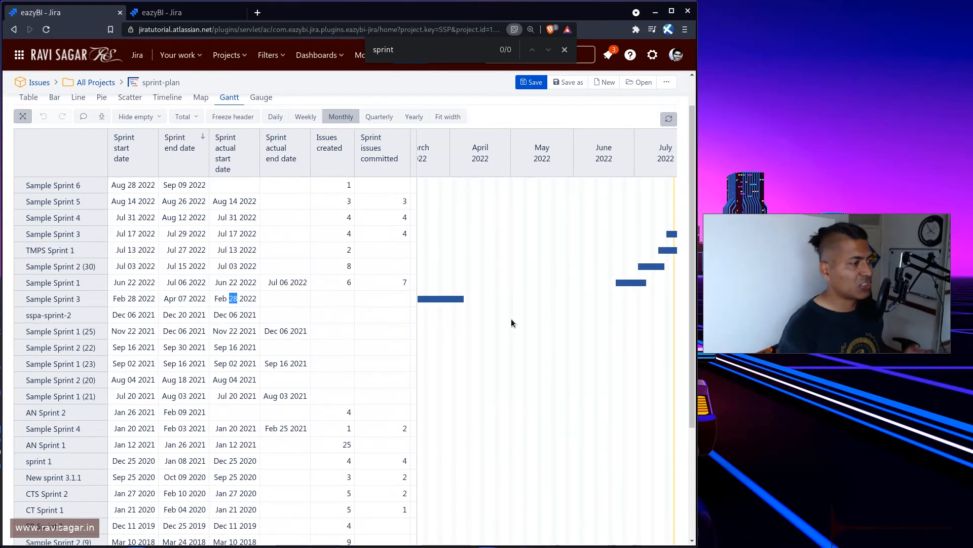
pyautogui.scroll(-3, 509, 320)
pyautogui.scroll(3, 503, 330)
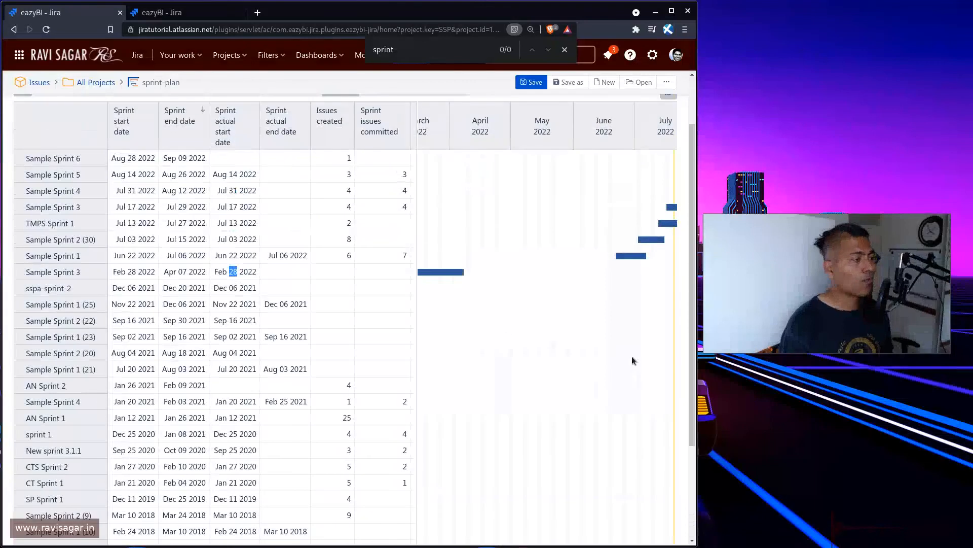
pyautogui.scroll(2, 622, 362)
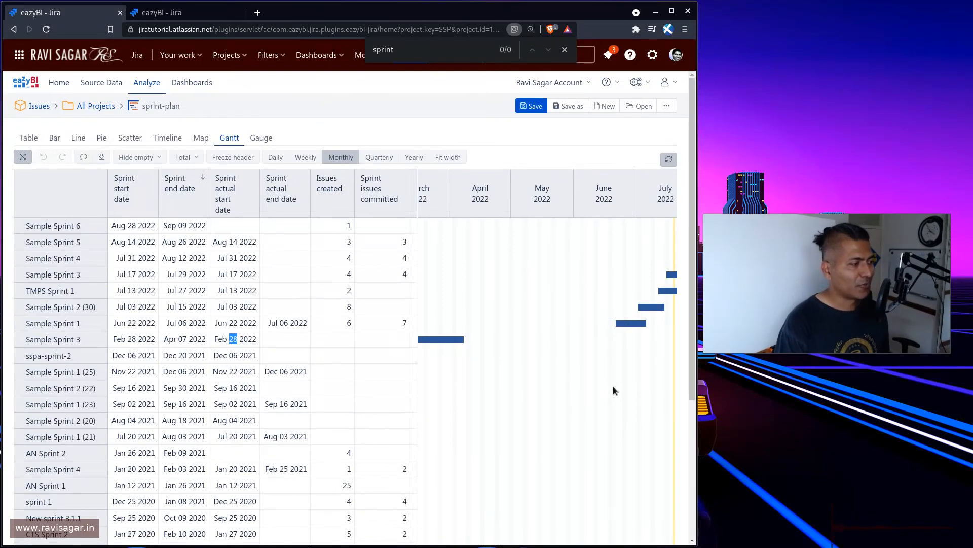
# Return to the new unsaved report and close the page search
pyautogui.hotkey('ctrl', 'Tab')
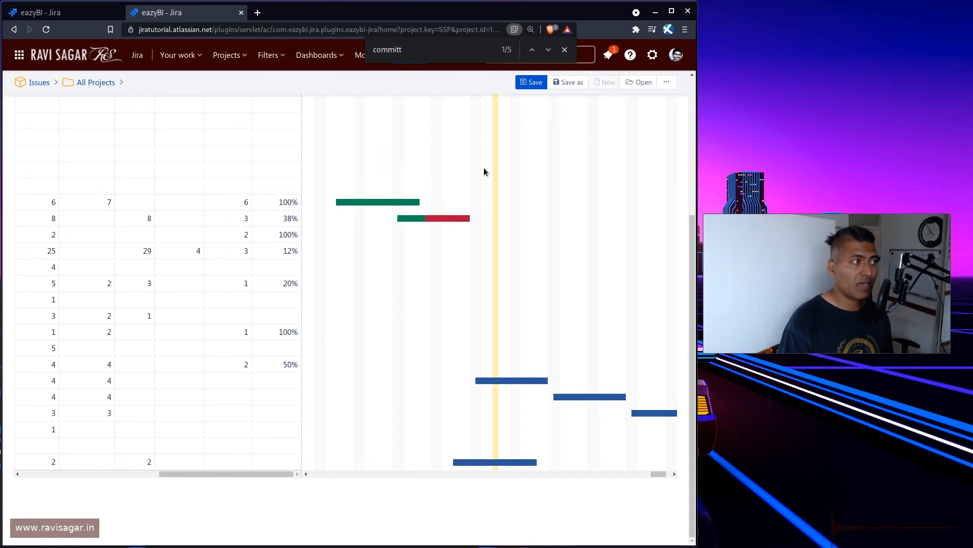
pyautogui.click(564, 50)
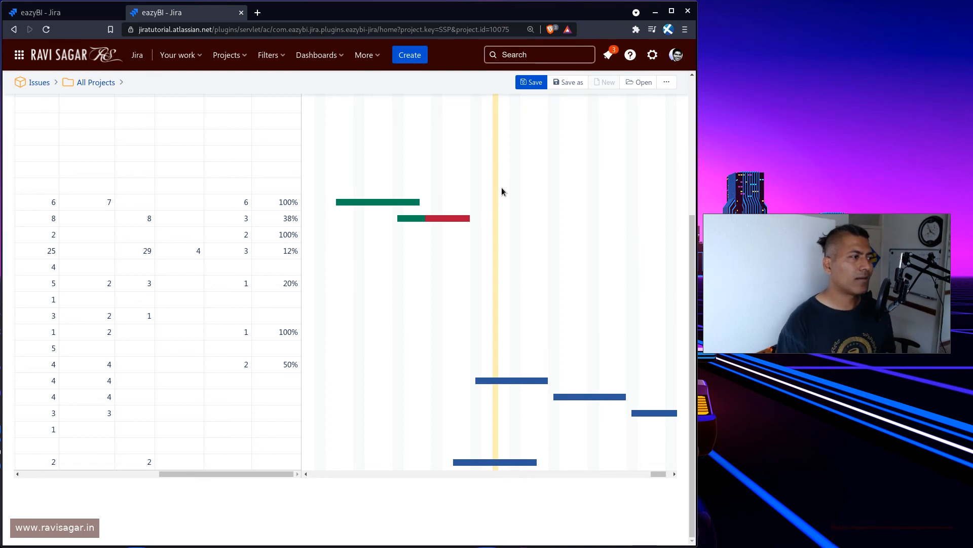
pyautogui.scroll(3, 457, 279)
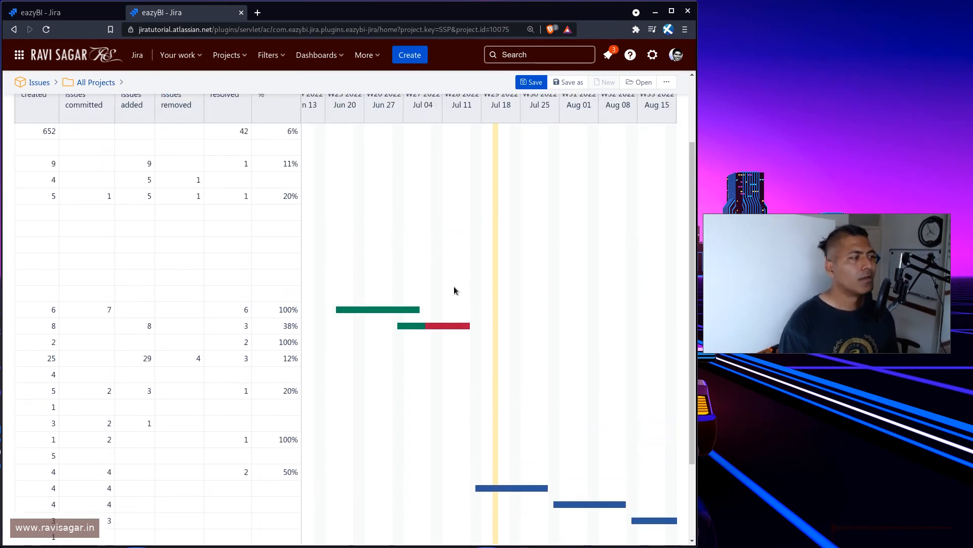
pyautogui.scroll(-3, 460, 266)
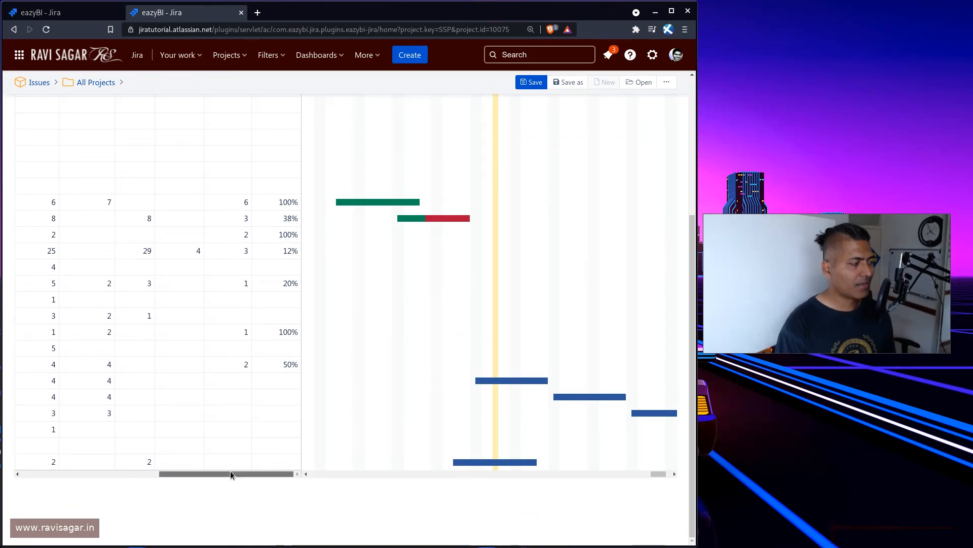
# Bring the sprint names and date columns into view and widen the table area to fit the whole Sprint actual end date column
pyautogui.moveTo(230, 472); pyautogui.dragTo(66, 486)
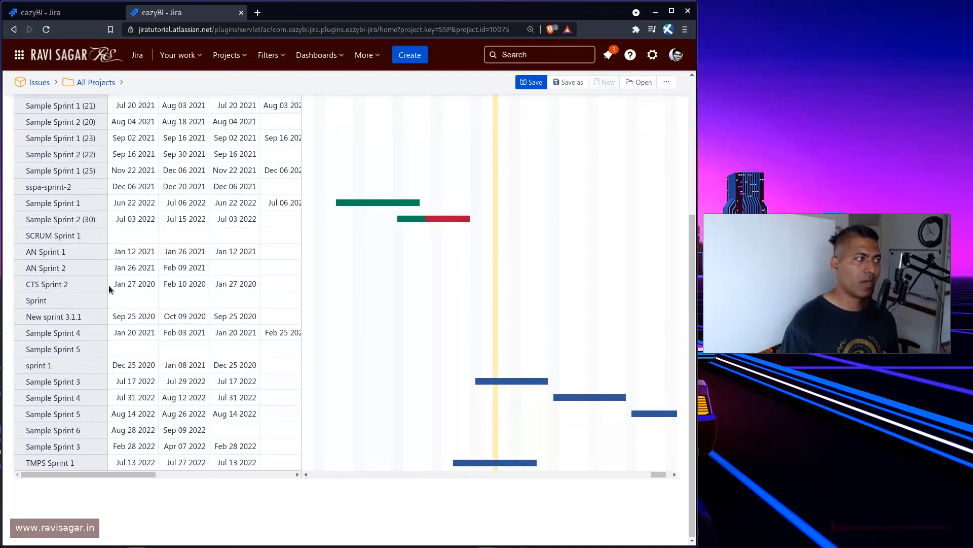
pyautogui.scroll(3, 312, 437)
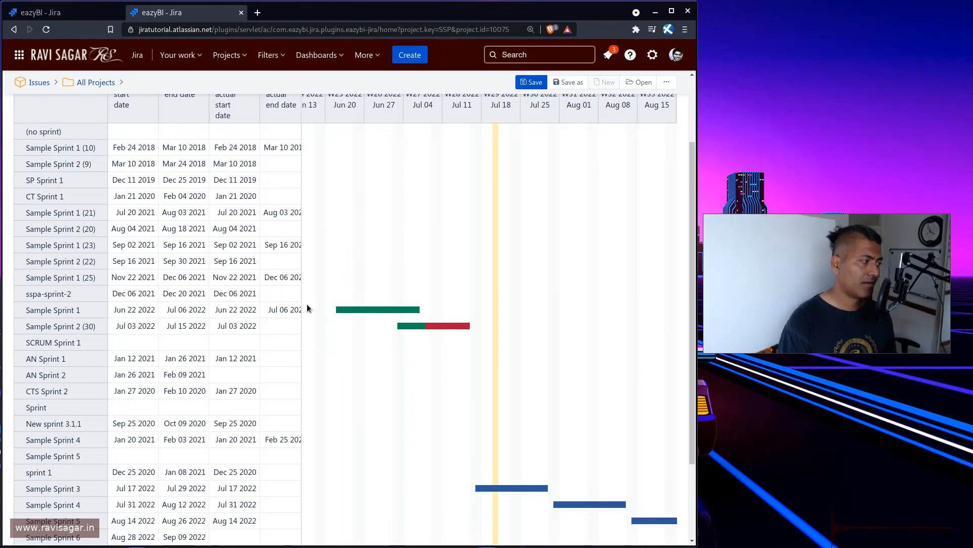
pyautogui.moveTo(301, 306); pyautogui.dragTo(320, 306)
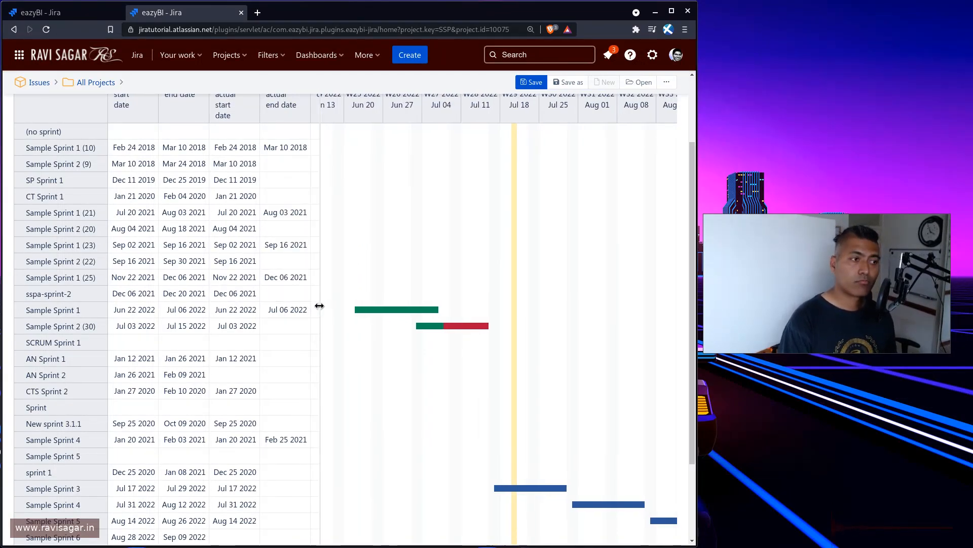